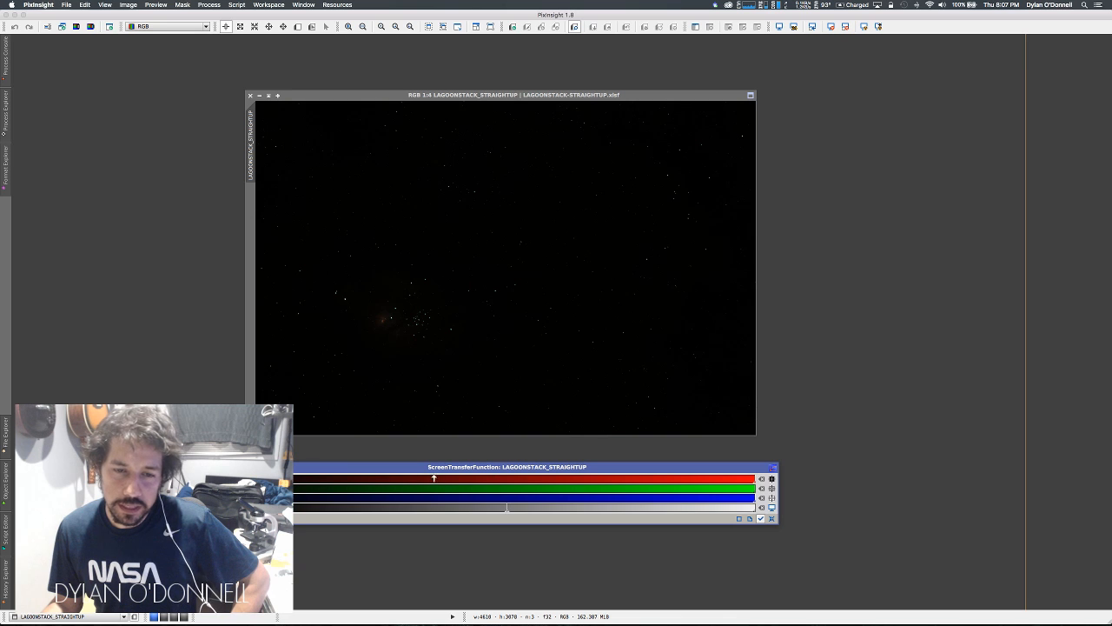
{"action": "left_click_drag", "start_coordinate": [433, 471], "coordinate": [445, 468]}
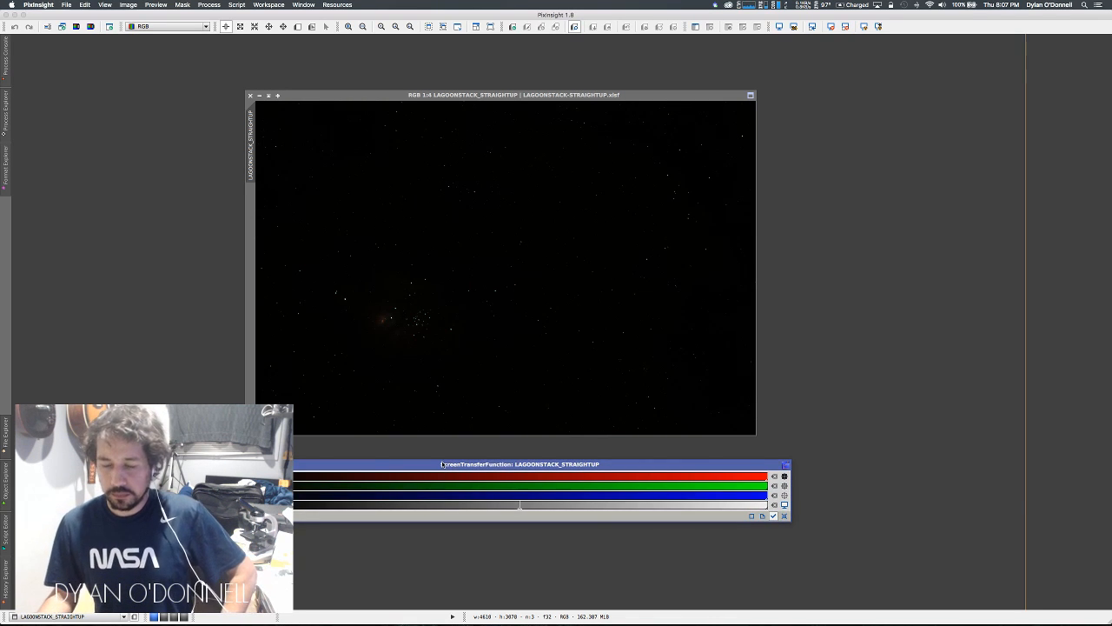
{"action": "mouse_move", "coordinate": [5, 121]}
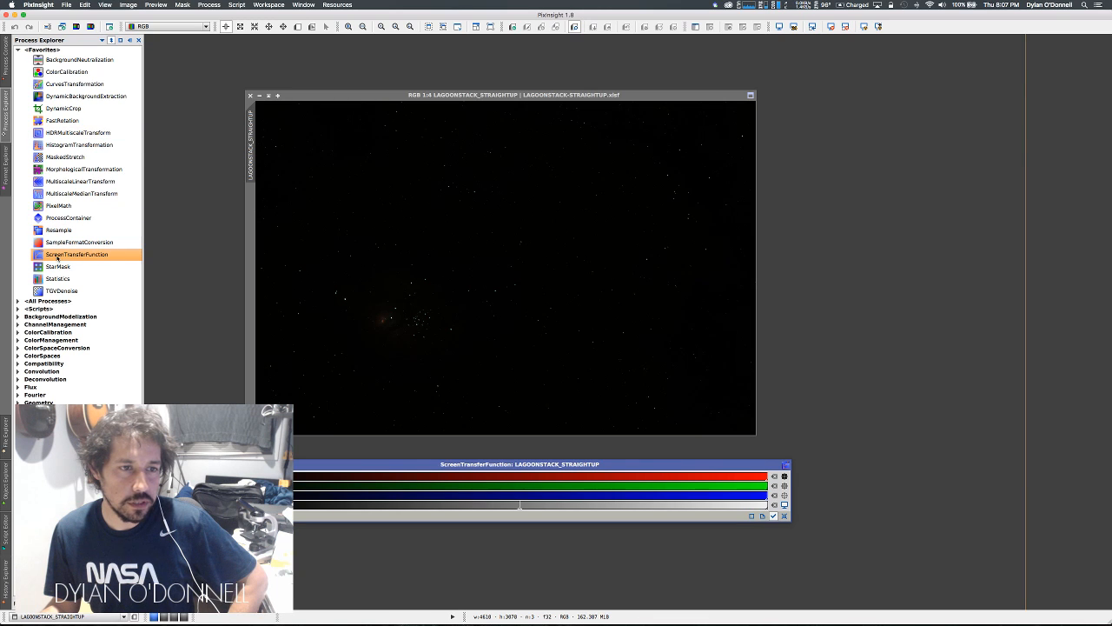
{"action": "left_click", "coordinate": [217, 5]}
{"action": "mouse_move", "coordinate": [248, 68]}
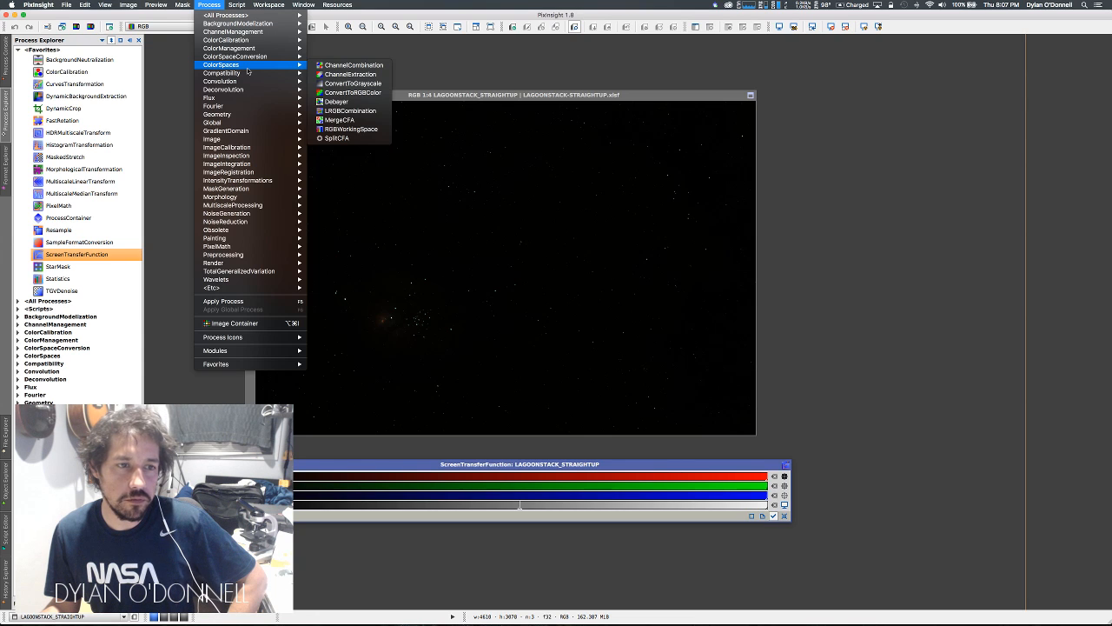
{"action": "mouse_move", "coordinate": [247, 189]}
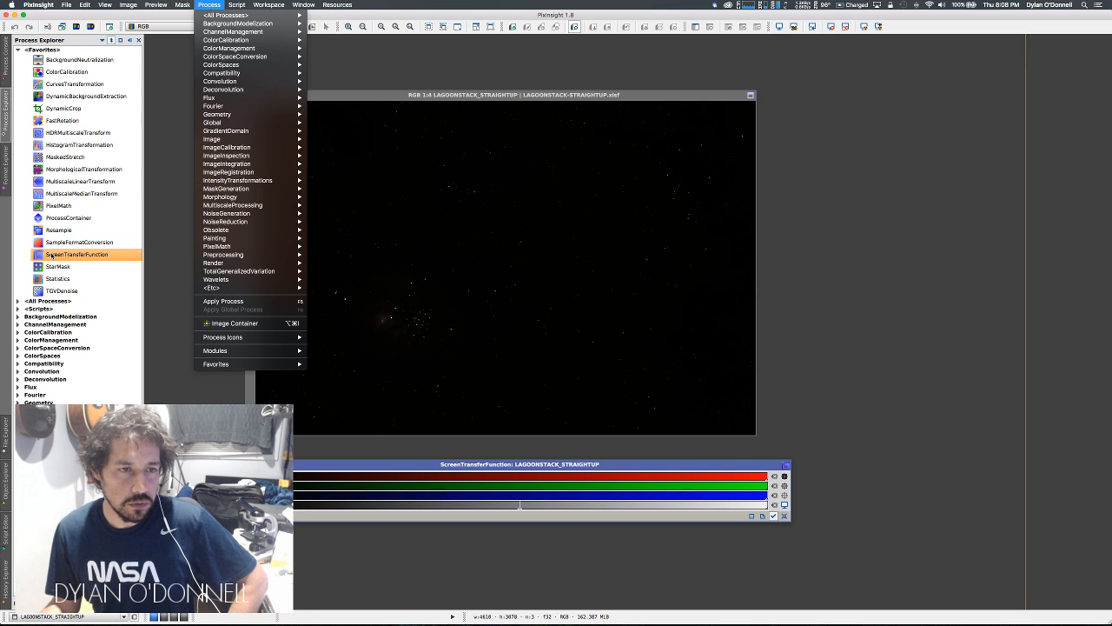
{"action": "left_click", "coordinate": [351, 470]}
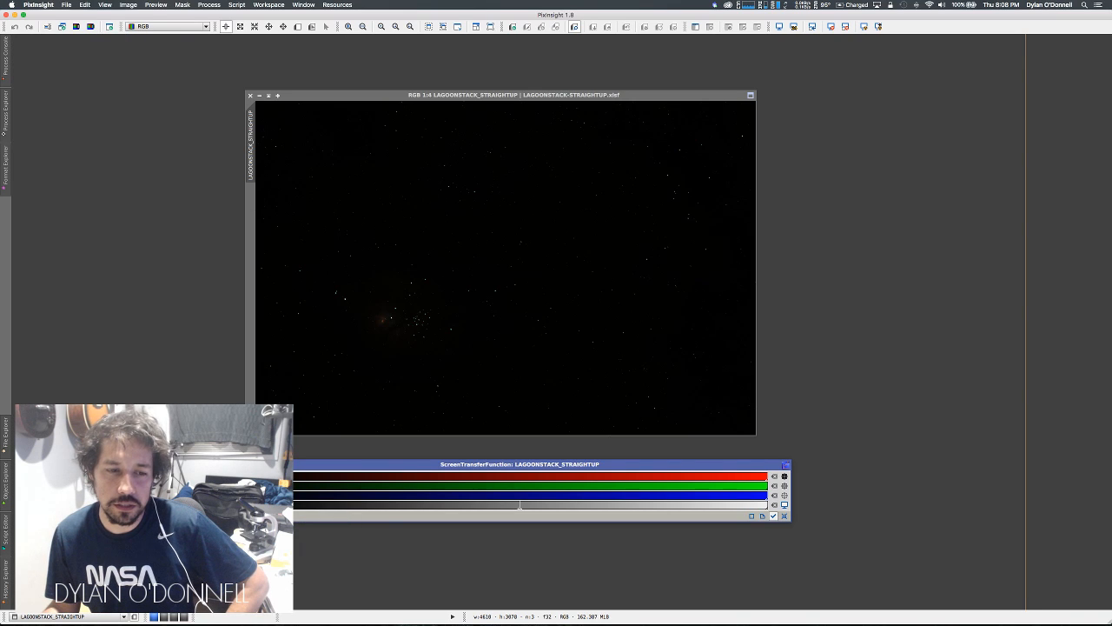
- Auto-stretch the display of the LAGOONSTACK_STRAIGHTUP image with ScreenTransferFunction and mirror the image vertically
{"action": "left_click", "coordinate": [784, 476]}
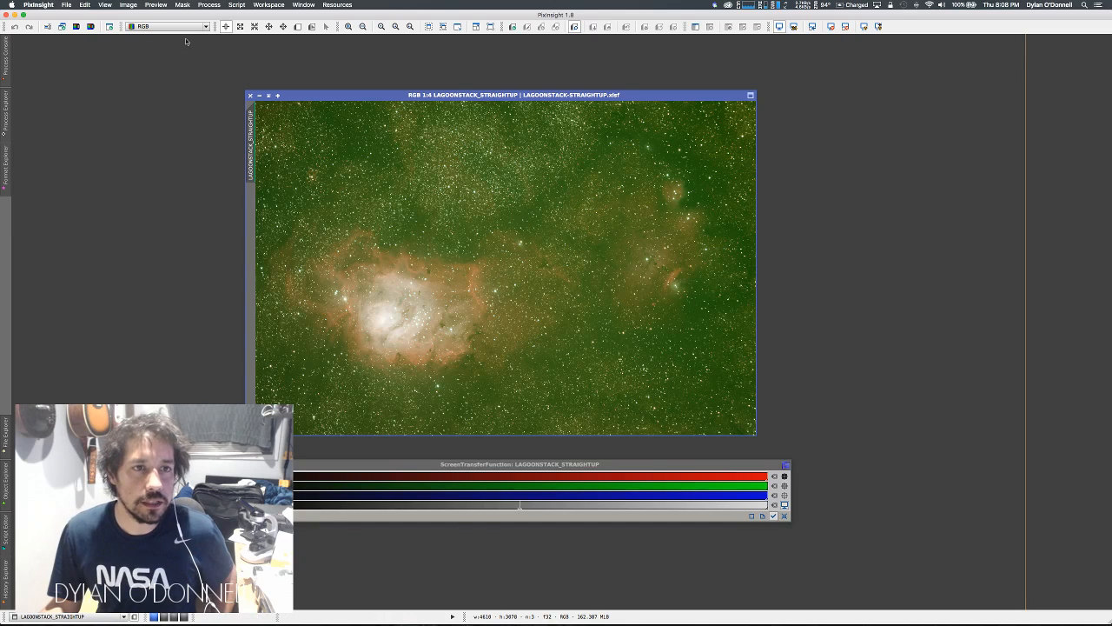
{"action": "left_click", "coordinate": [128, 5]}
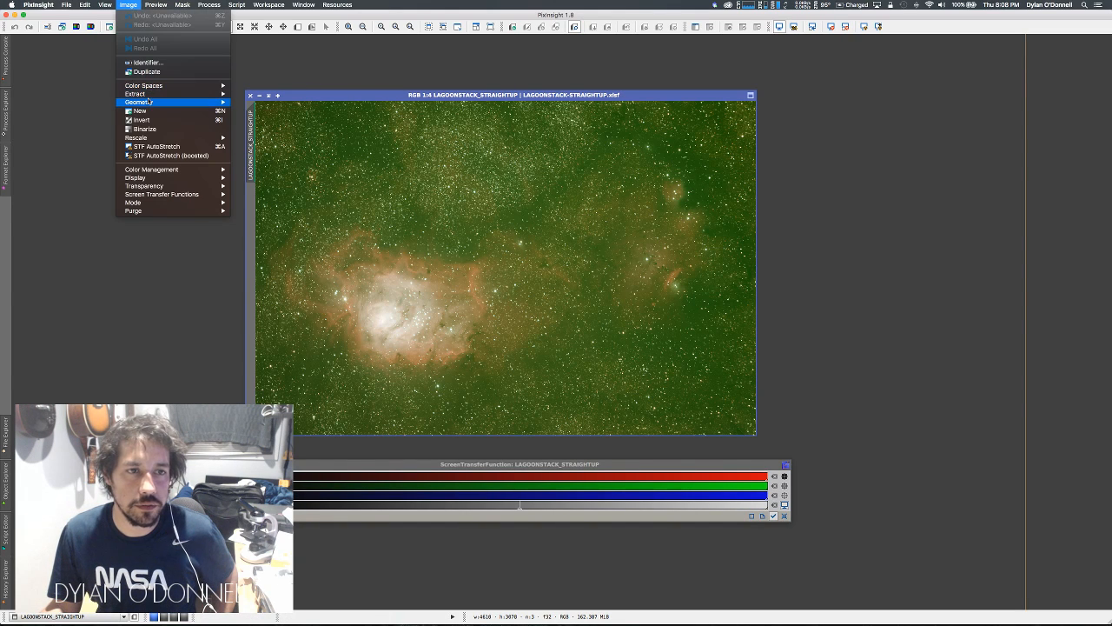
{"action": "mouse_move", "coordinate": [148, 103]}
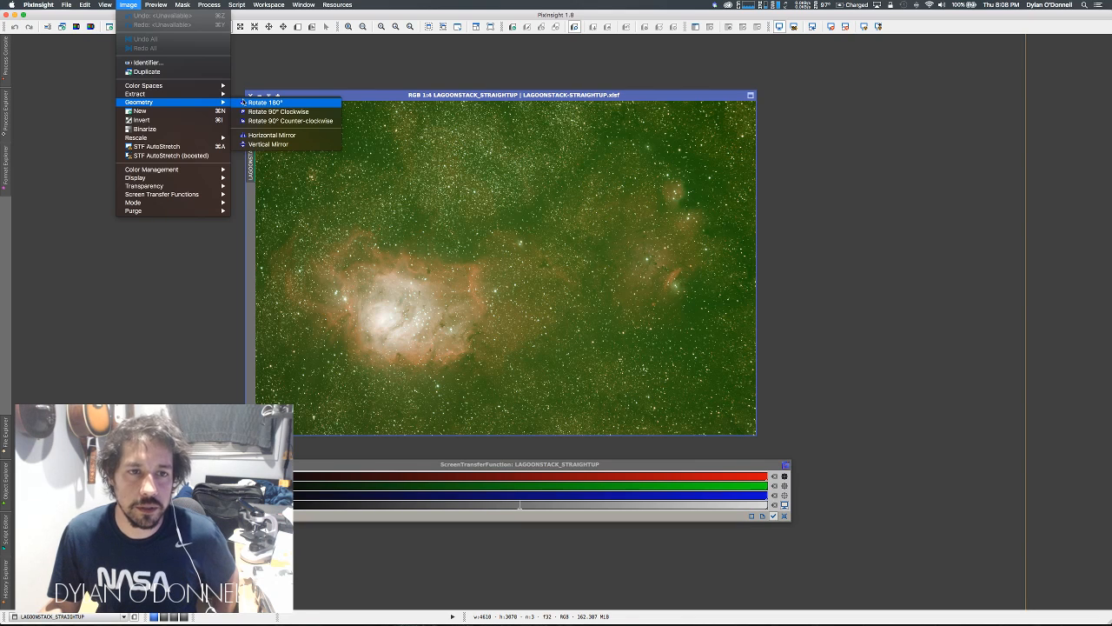
{"action": "left_click", "coordinate": [276, 144]}
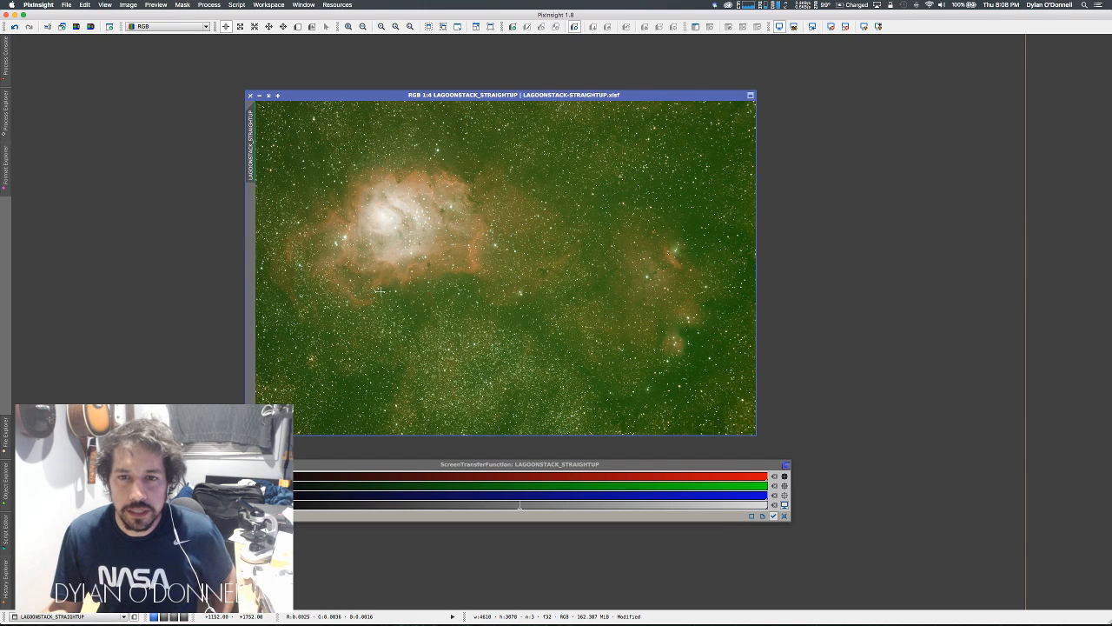
- Open the BackgroundNeutralization and ColorCalibration processes
{"action": "left_click", "coordinate": [203, 4]}
{"action": "mouse_move", "coordinate": [219, 42]}
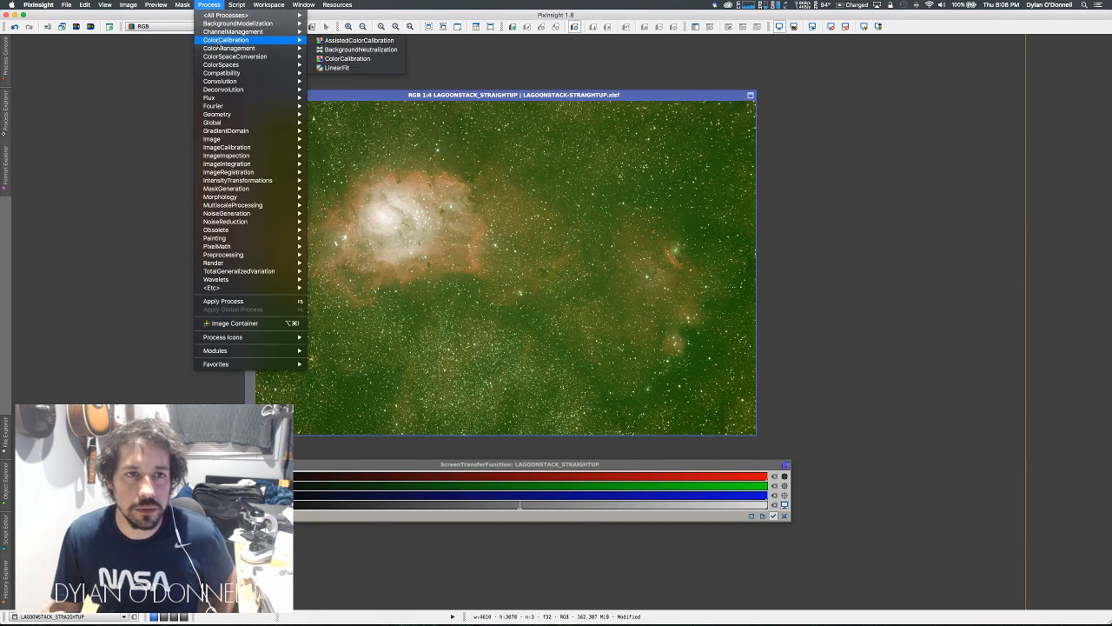
{"action": "left_click", "coordinate": [374, 52]}
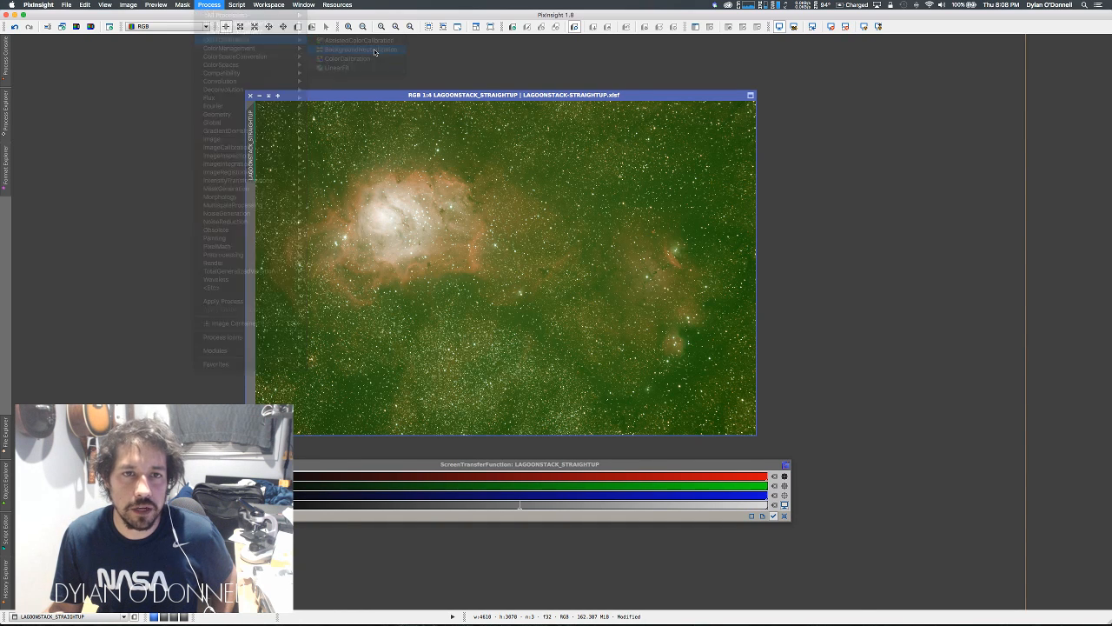
{"action": "left_click", "coordinate": [206, 5]}
{"action": "mouse_move", "coordinate": [252, 40]}
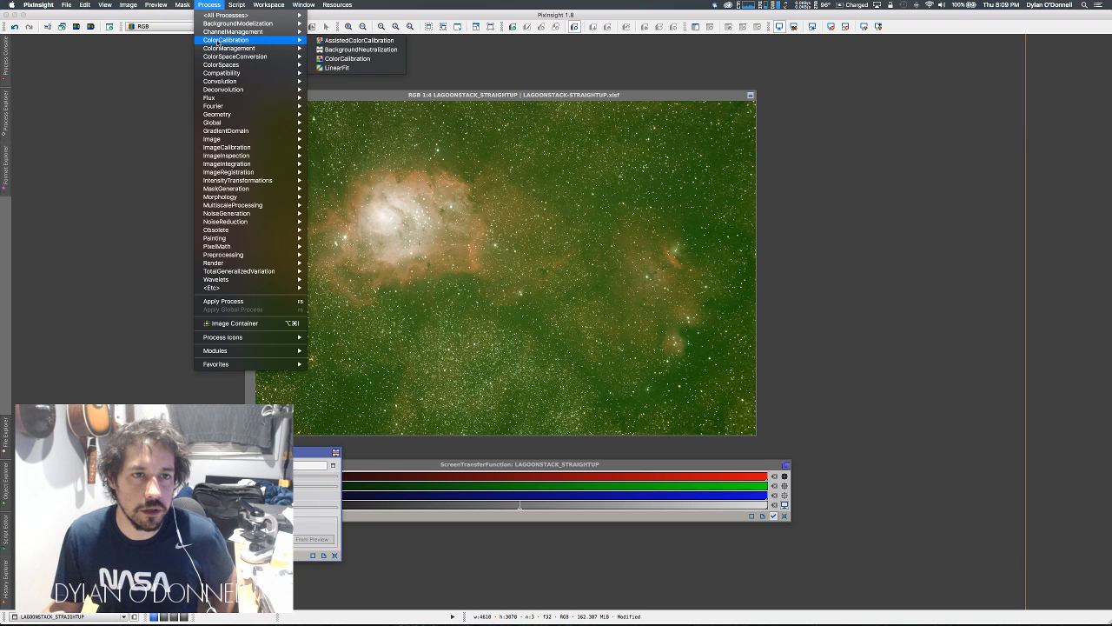
{"action": "left_click", "coordinate": [365, 59]}
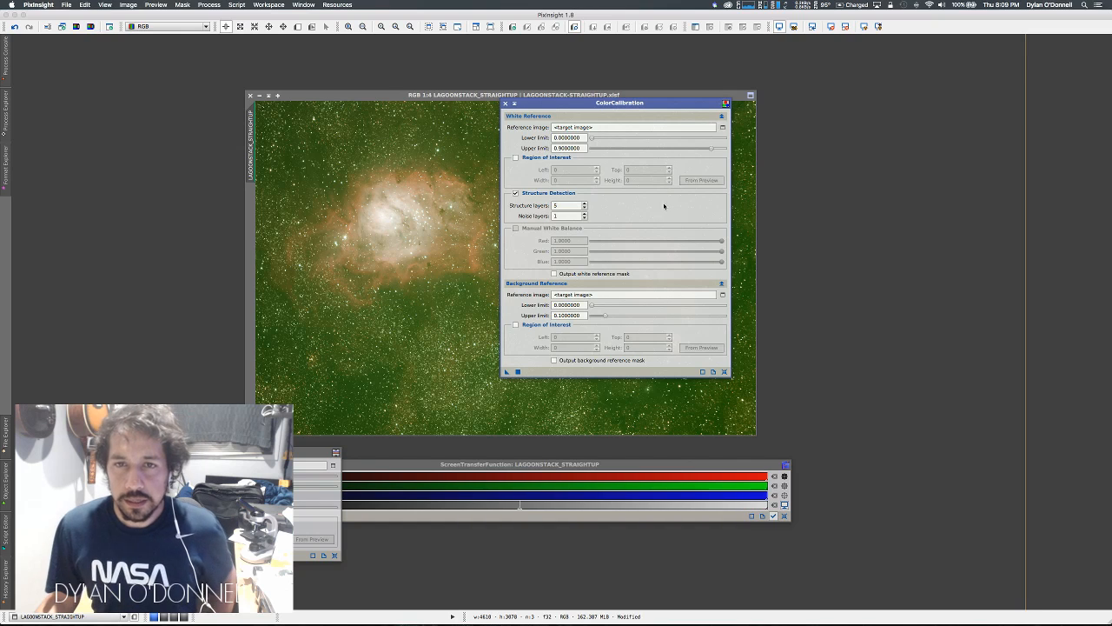
- Place the ColorCalibration and BackgroundNeutralization windows beside the image, one below the other
{"action": "left_click_drag", "start_coordinate": [587, 103], "coordinate": [905, 67]}
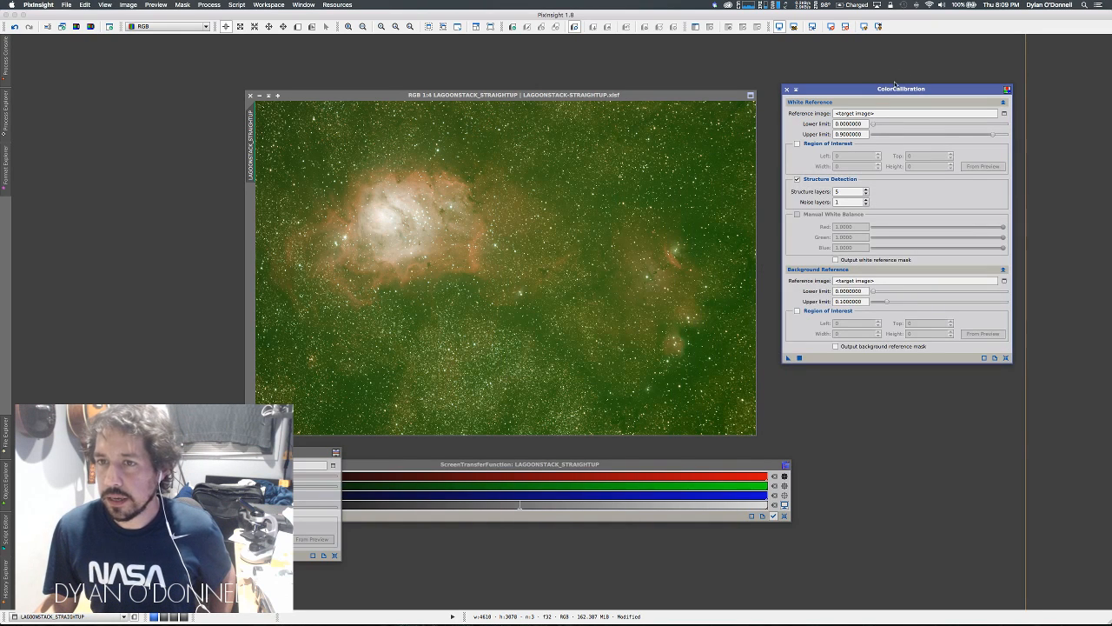
{"action": "left_click_drag", "start_coordinate": [171, 455], "coordinate": [848, 390]}
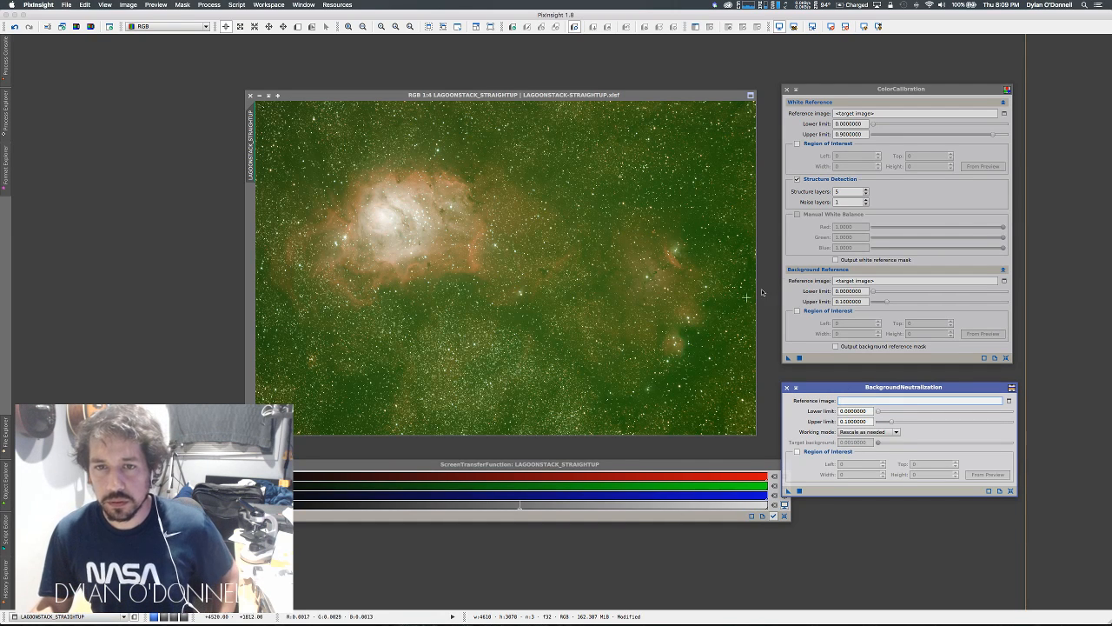
{"action": "left_click_drag", "start_coordinate": [847, 388], "coordinate": [843, 381]}
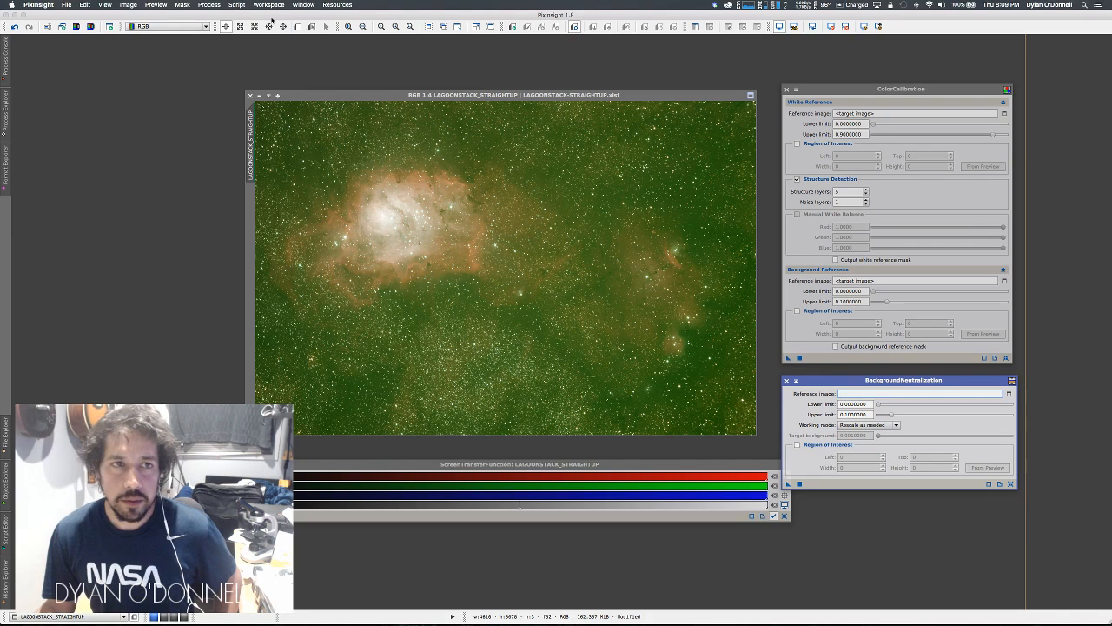
- Open the SCNR noise reduction process and place it above the ColorCalibration and BackgroundNeutralization windows, shifting those down
{"action": "left_click", "coordinate": [208, 5]}
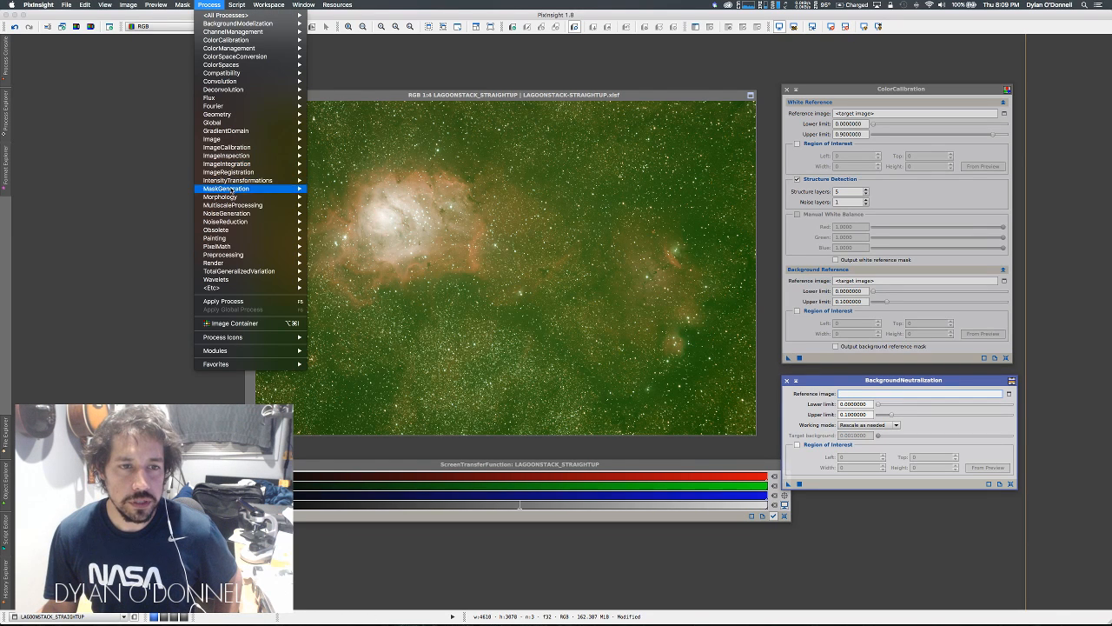
{"action": "mouse_move", "coordinate": [232, 222]}
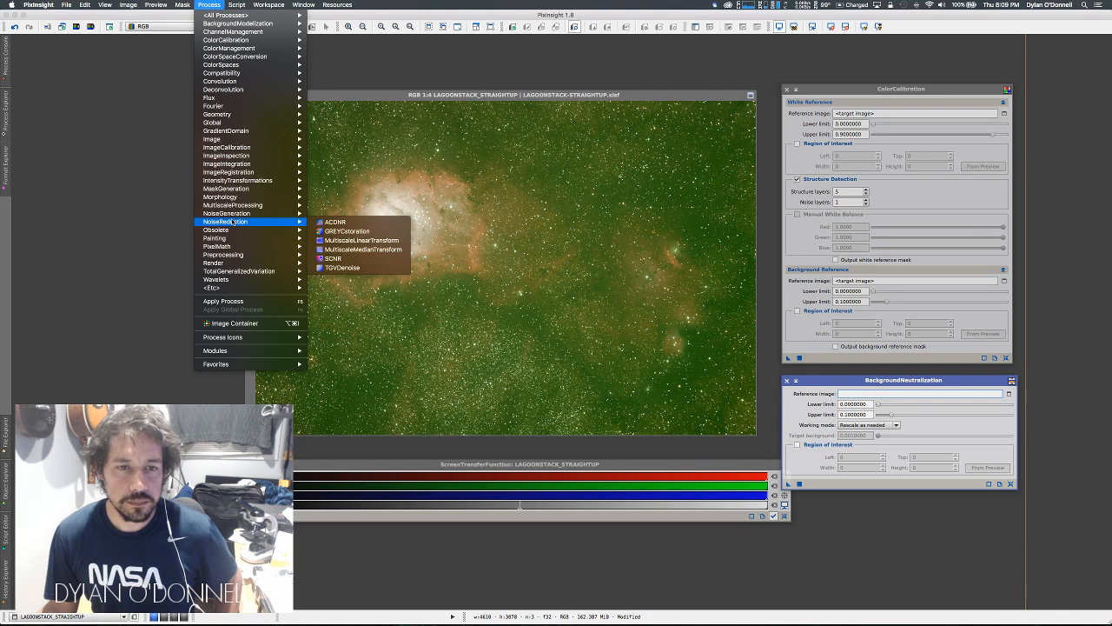
{"action": "left_click", "coordinate": [335, 258]}
{"action": "left_click_drag", "start_coordinate": [550, 505], "coordinate": [887, 47]}
{"action": "left_click_drag", "start_coordinate": [956, 91], "coordinate": [956, 123]}
{"action": "left_click", "coordinate": [925, 426]}
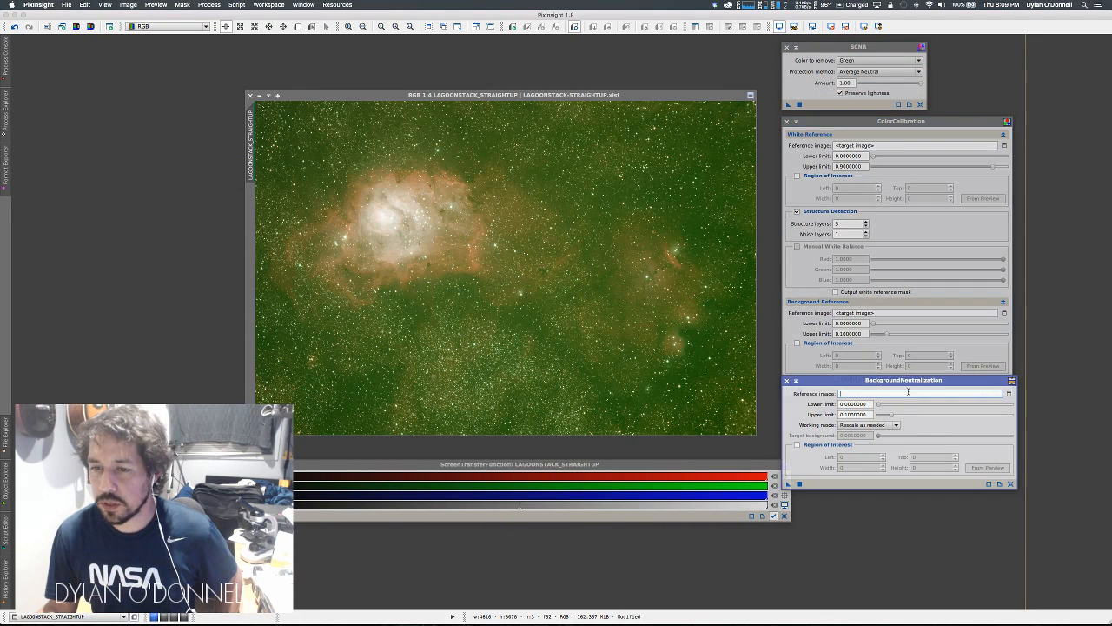
{"action": "left_click_drag", "start_coordinate": [910, 382], "coordinate": [910, 413]}
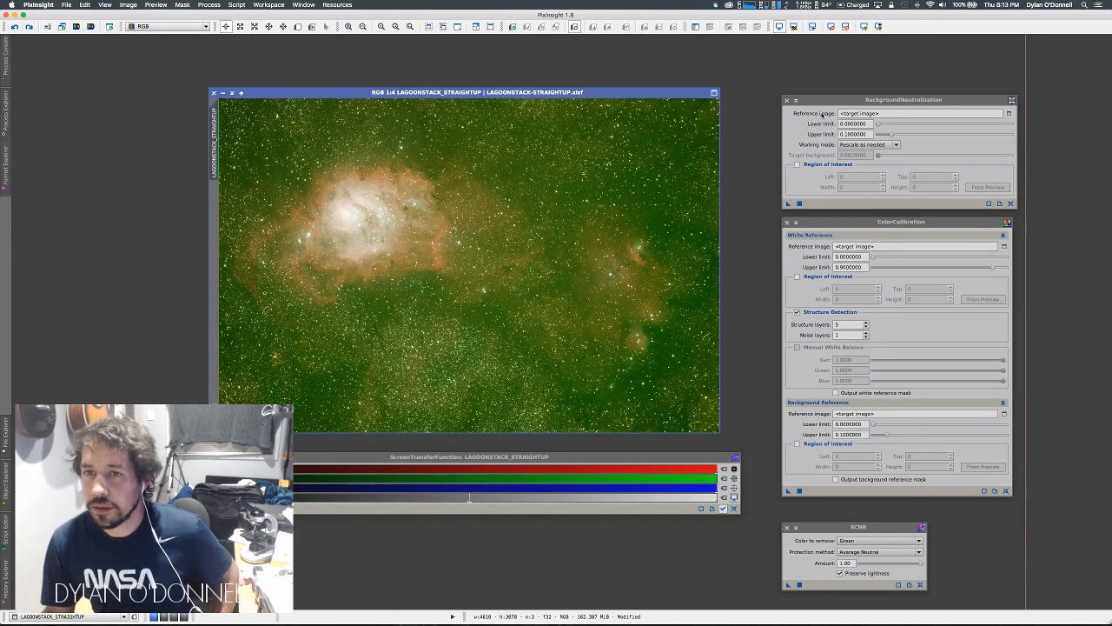
- Shift the stacked BackgroundNeutralization, ColorCalibration and SCNR windows upward, keeping them in that order
{"action": "left_click_drag", "start_coordinate": [823, 102], "coordinate": [823, 72]}
{"action": "left_click_drag", "start_coordinate": [819, 220], "coordinate": [818, 194]}
{"action": "left_click_drag", "start_coordinate": [835, 531], "coordinate": [835, 493]}
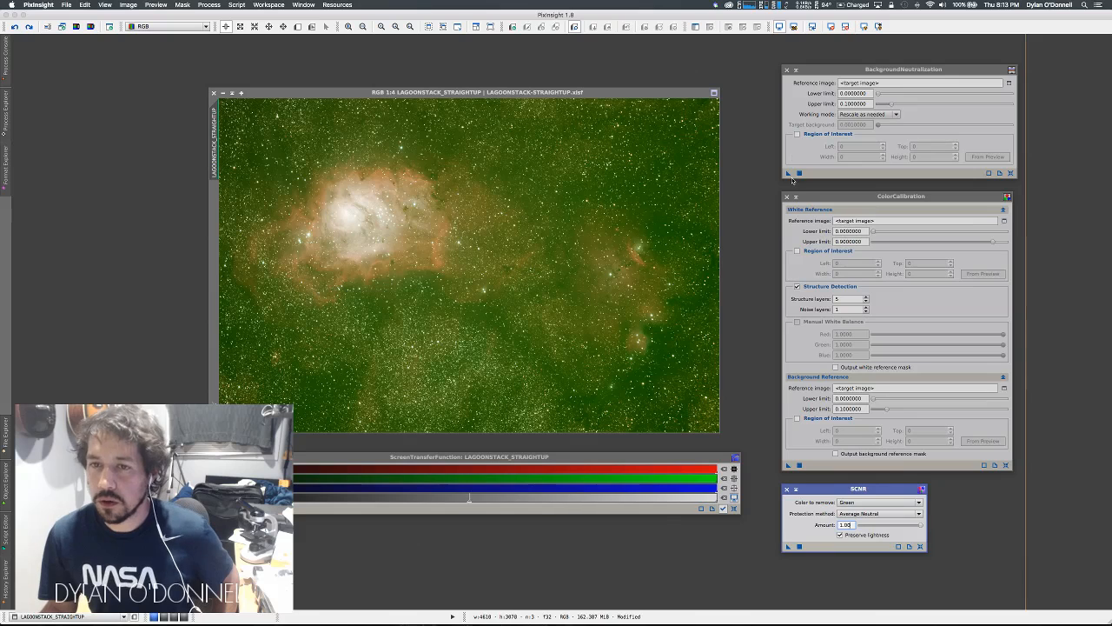
- Apply BackgroundNeutralization to the Lagoon image with the target image as reference and an upper limit of 0.1000000
{"action": "left_click", "coordinate": [855, 175]}
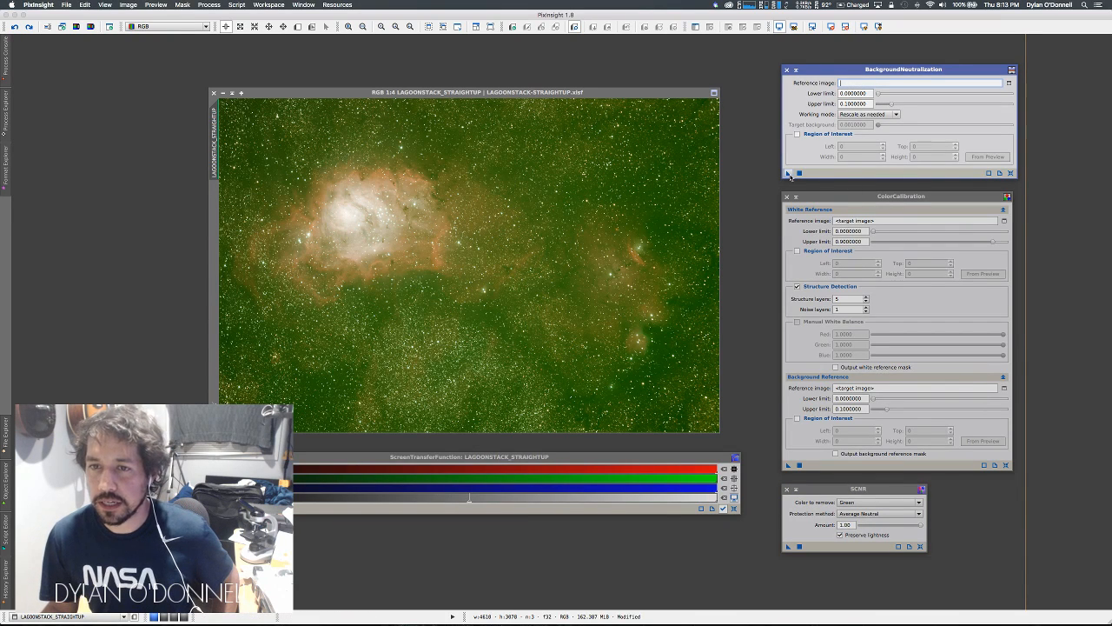
{"action": "left_click", "coordinate": [790, 175]}
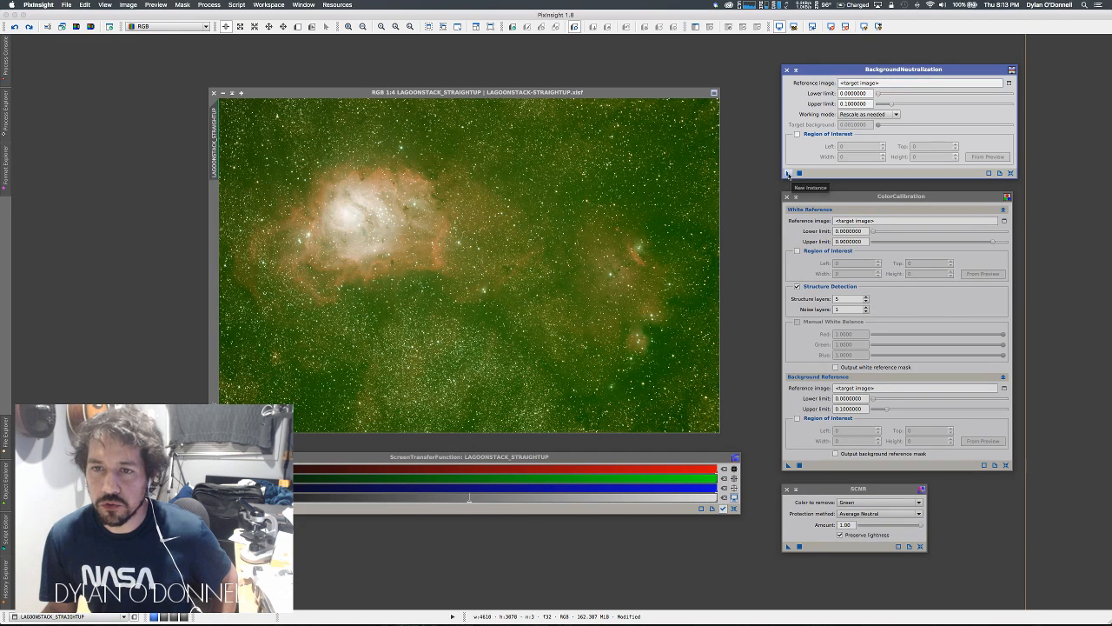
{"action": "left_click_drag", "start_coordinate": [789, 174], "coordinate": [619, 175]}
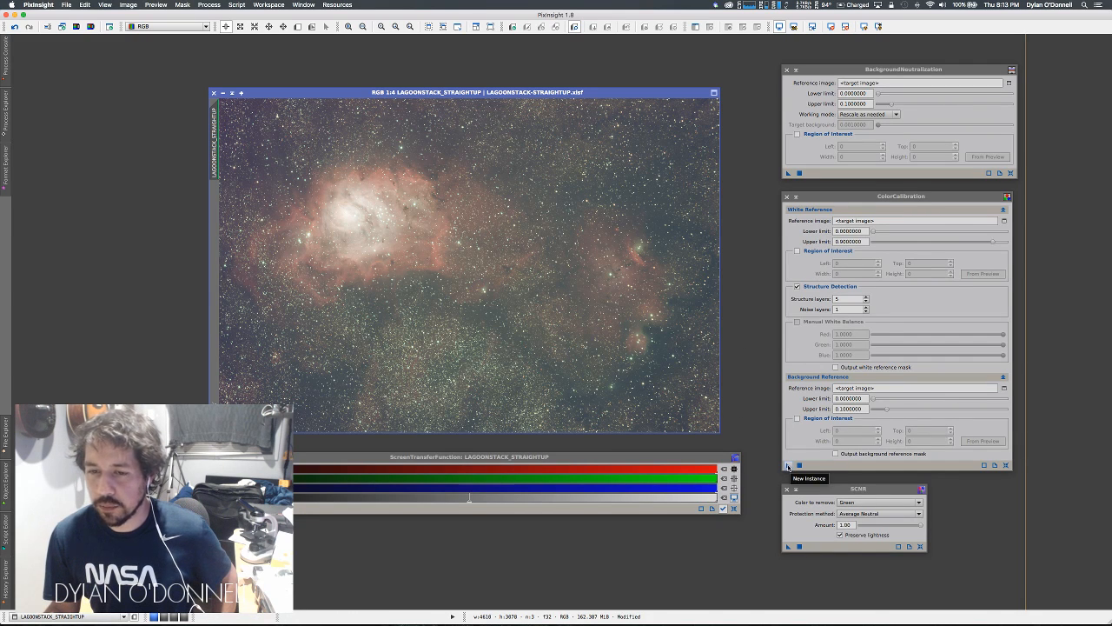
- Apply ColorCalibration to the image and remove its green with SCNR, using Average Neutral protection and amount 1.00
{"action": "left_click_drag", "start_coordinate": [788, 466], "coordinate": [621, 341]}
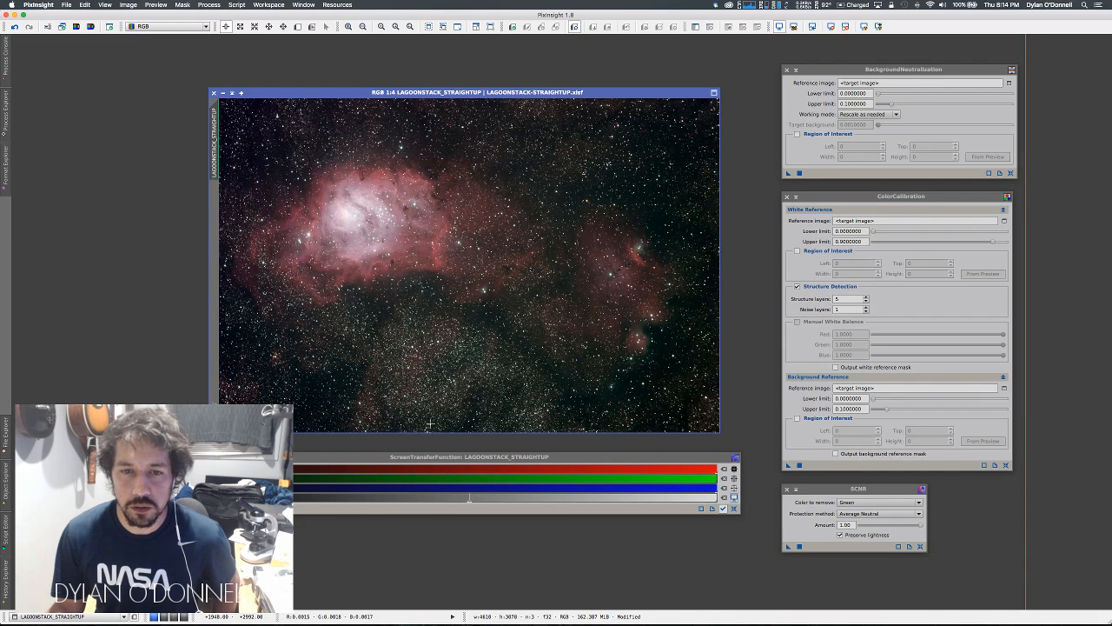
{"action": "left_click_drag", "start_coordinate": [788, 547], "coordinate": [553, 294]}
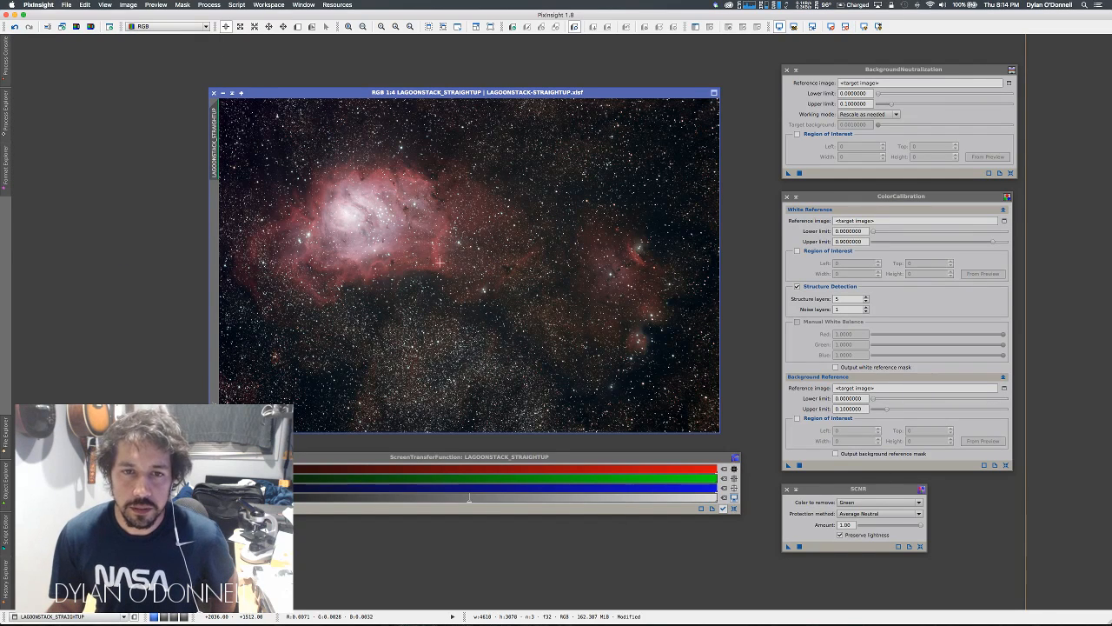
- Examine the stars and nebula of the colour-corrected image at several zoom levels, from the whole frame to close-up
{"action": "scroll", "coordinate": [441, 261], "scroll_direction": "down", "scroll_amount": 3}
{"action": "scroll", "coordinate": [441, 263], "scroll_direction": "up", "scroll_amount": 6}
{"action": "scroll", "coordinate": [440, 261], "scroll_direction": "down", "scroll_amount": 1}
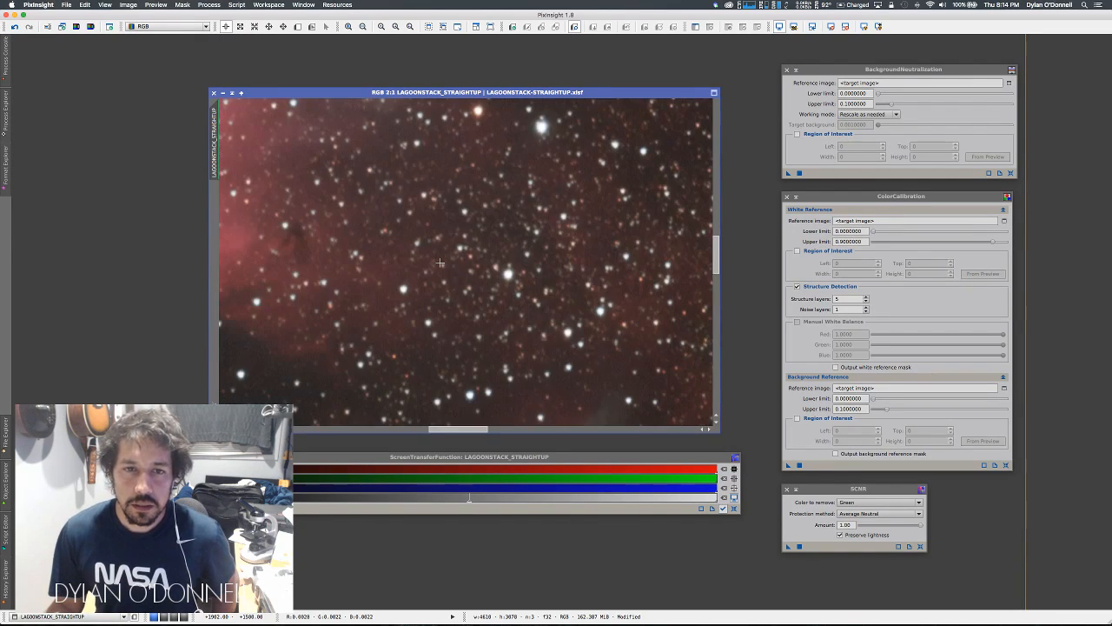
{"action": "scroll", "coordinate": [440, 262], "scroll_direction": "up", "scroll_amount": 1}
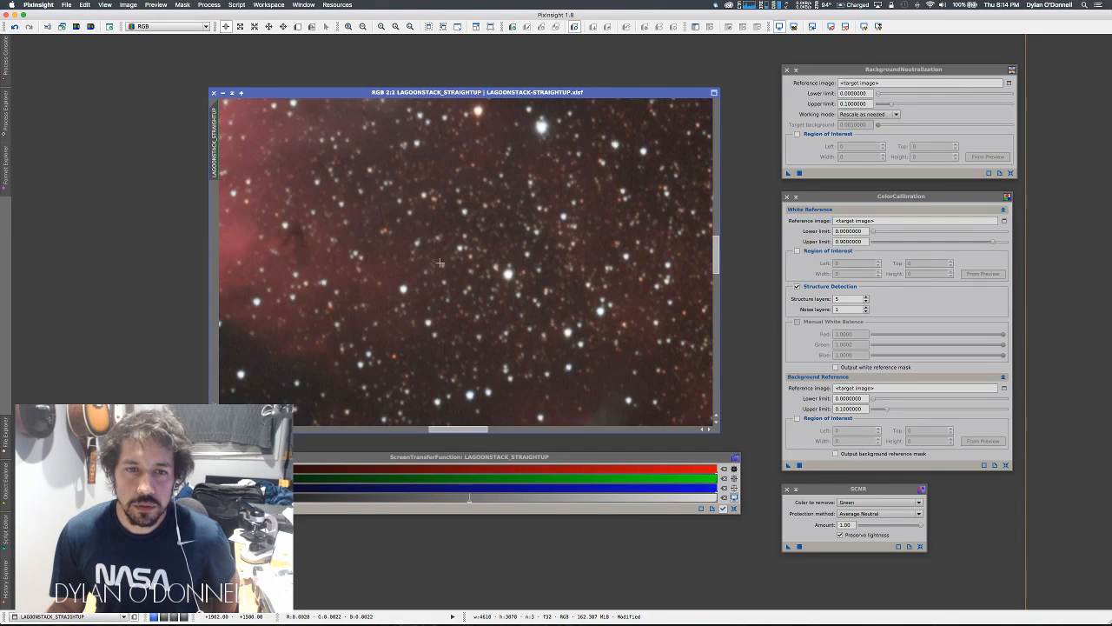
{"action": "scroll", "coordinate": [440, 261], "scroll_direction": "down", "scroll_amount": 1}
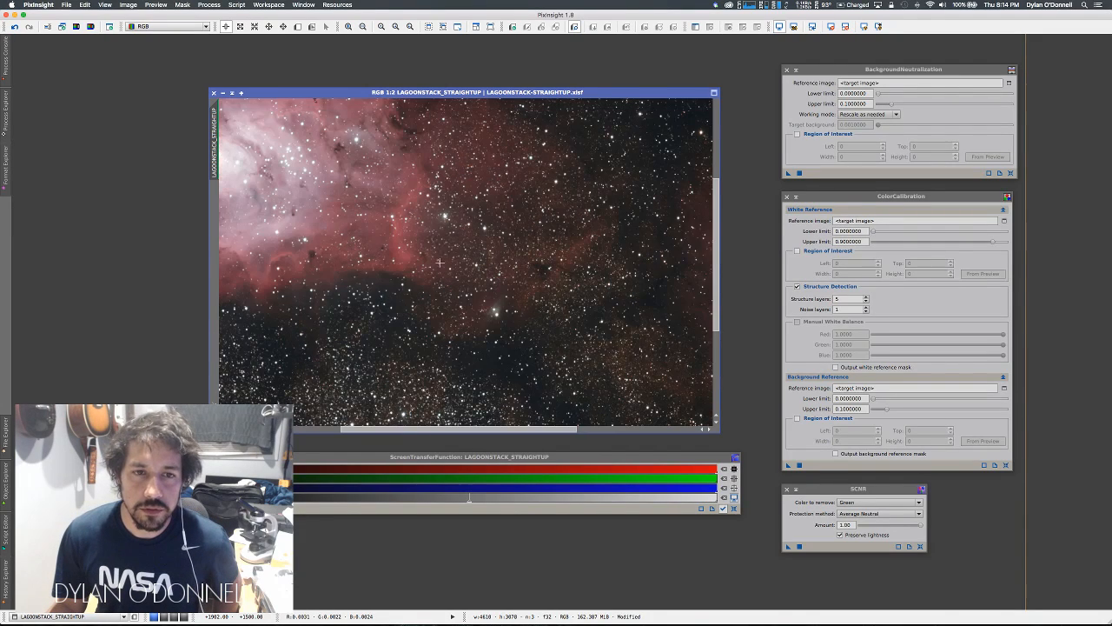
{"action": "scroll", "coordinate": [441, 262], "scroll_direction": "down", "scroll_amount": 1}
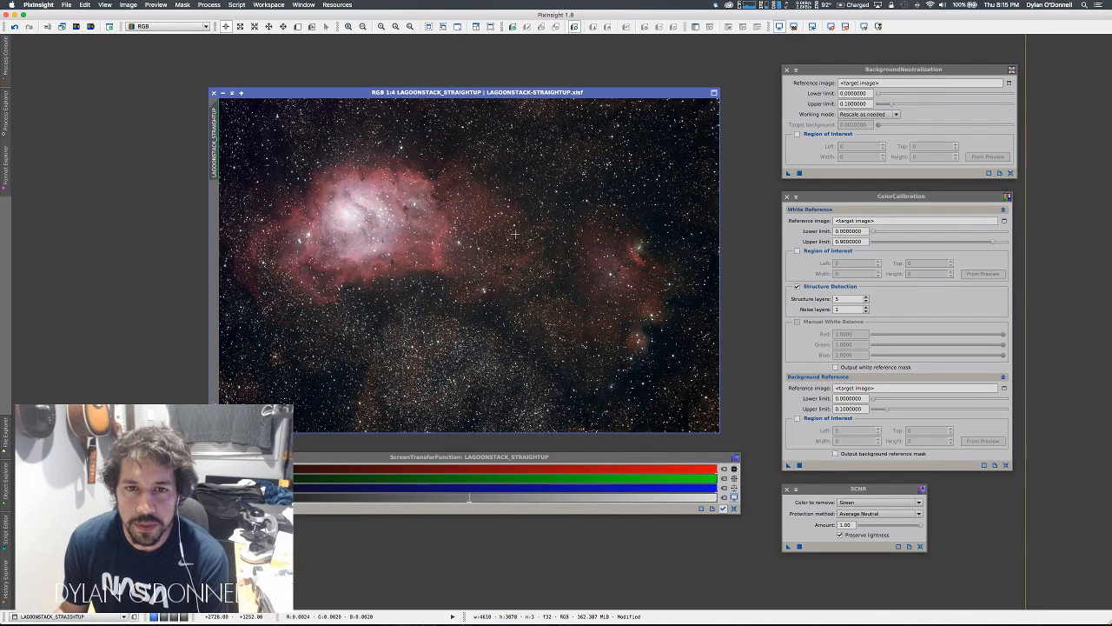
{"action": "scroll", "coordinate": [471, 250], "scroll_direction": "down", "scroll_amount": 1}
{"action": "scroll", "coordinate": [471, 250], "scroll_direction": "up", "scroll_amount": 4}
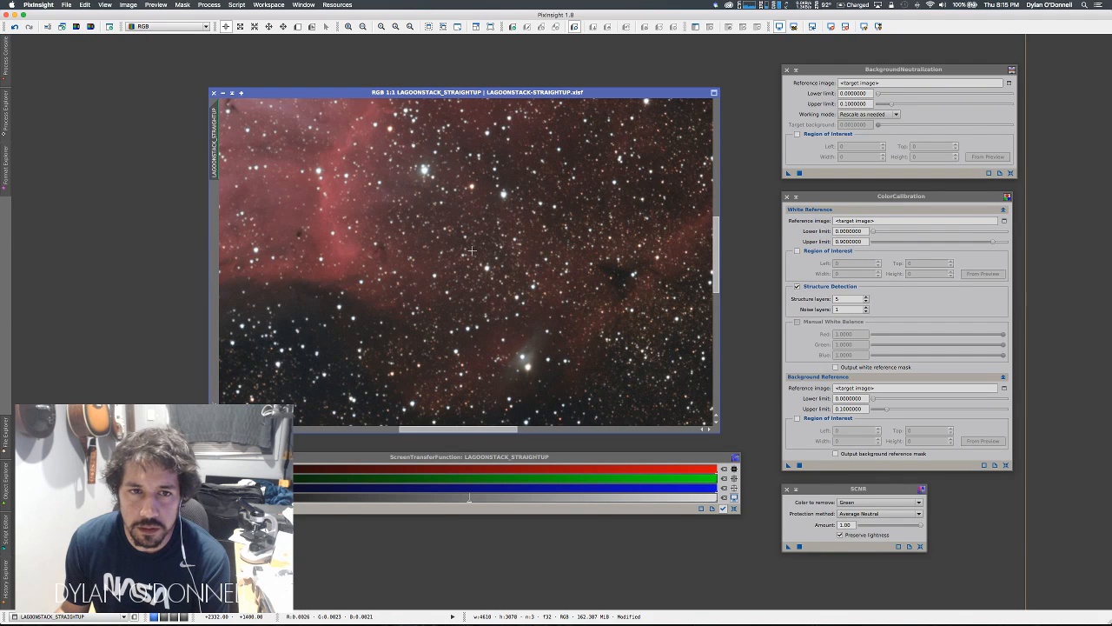
{"action": "scroll", "coordinate": [471, 250], "scroll_direction": "down", "scroll_amount": 3}
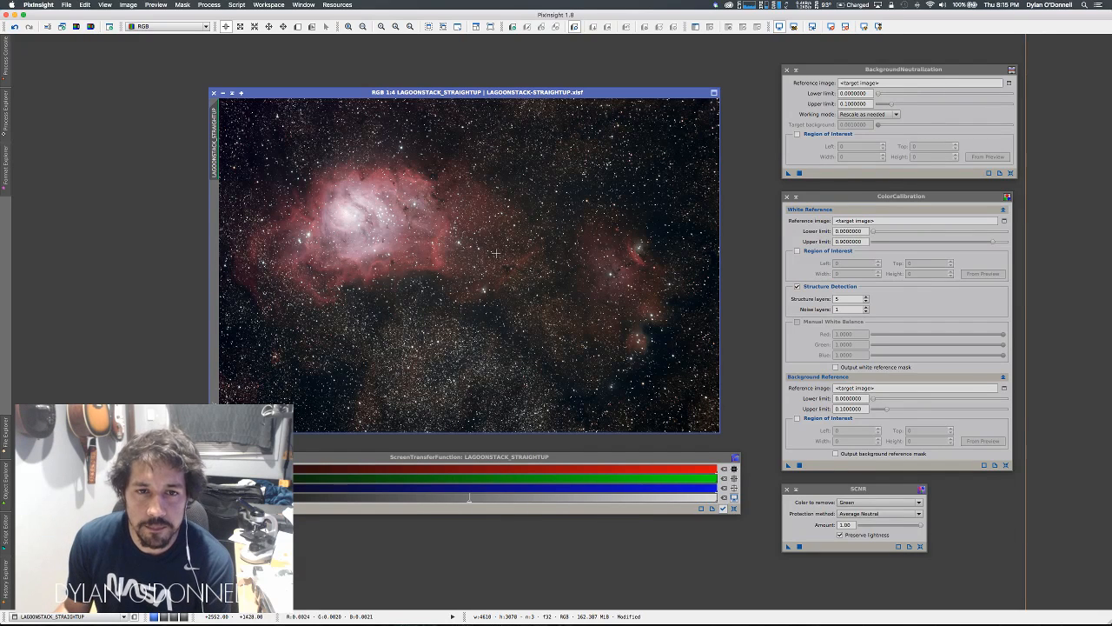
{"action": "scroll", "coordinate": [485, 187], "scroll_direction": "down", "scroll_amount": 1}
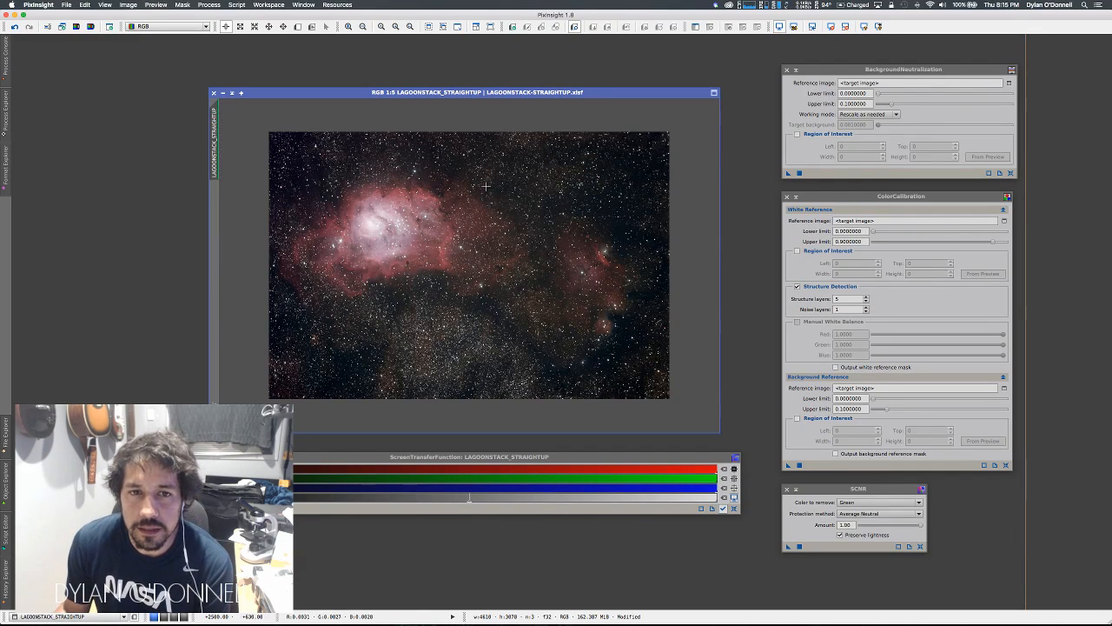
{"action": "scroll", "coordinate": [486, 187], "scroll_direction": "up", "scroll_amount": 3}
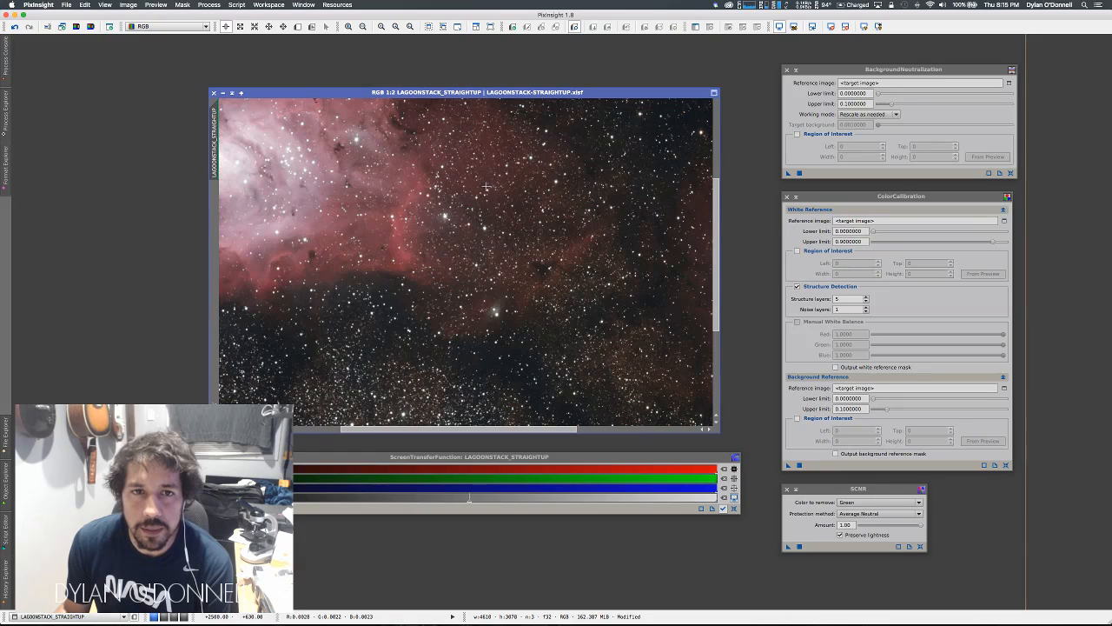
- Define a wide rectangular preview over the star field beside the nebula and display that preview on its own
{"action": "left_click", "coordinate": [298, 27]}
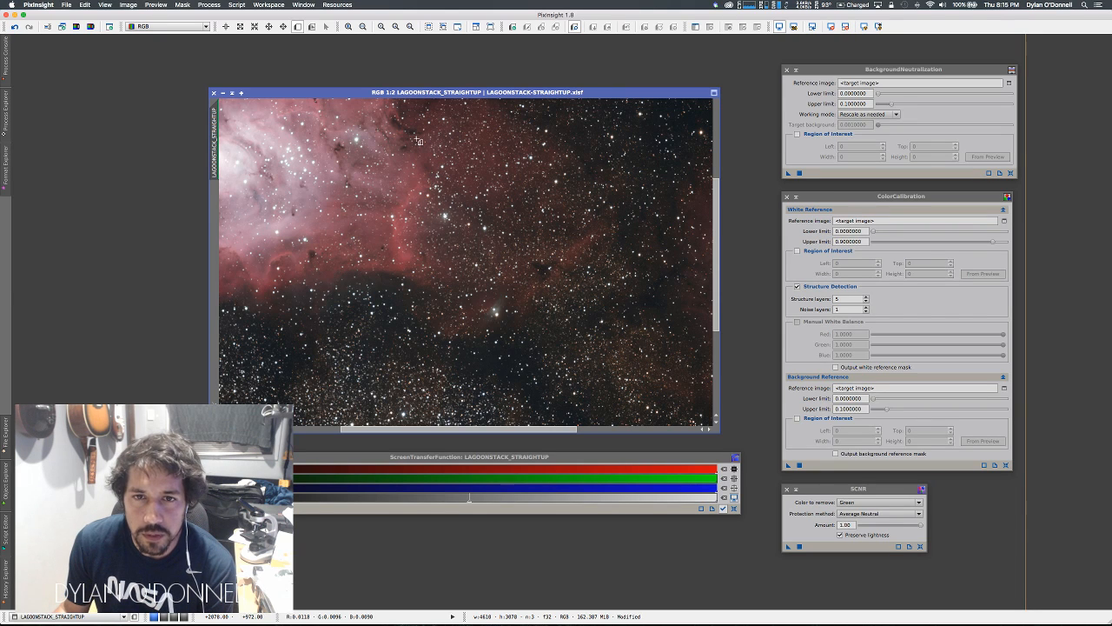
{"action": "left_click_drag", "start_coordinate": [418, 139], "coordinate": [627, 201]}
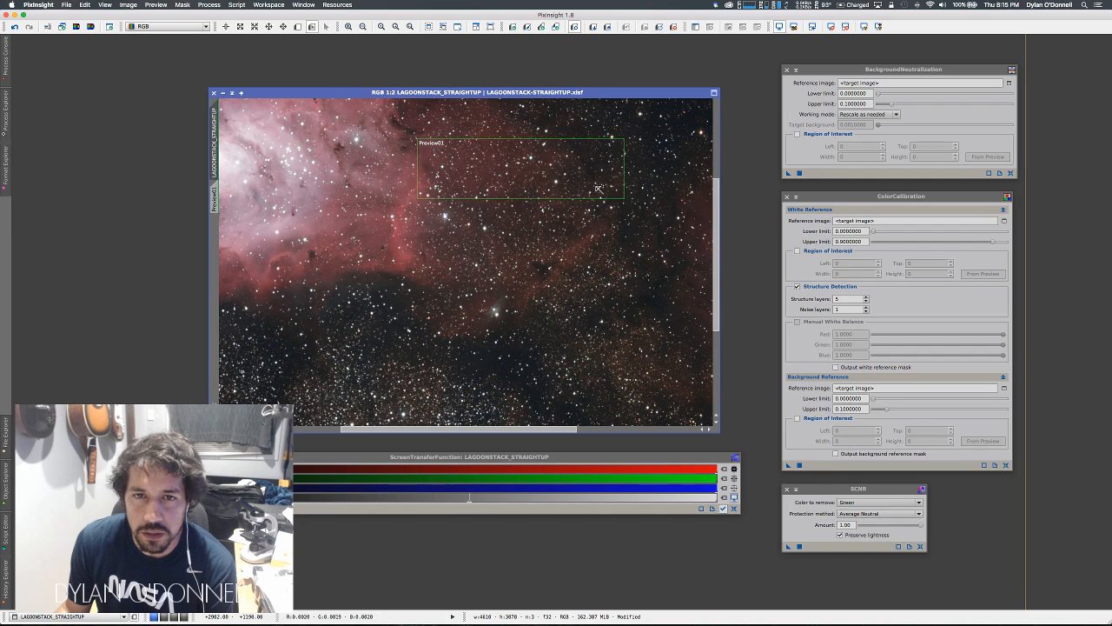
{"action": "left_click", "coordinate": [214, 199]}
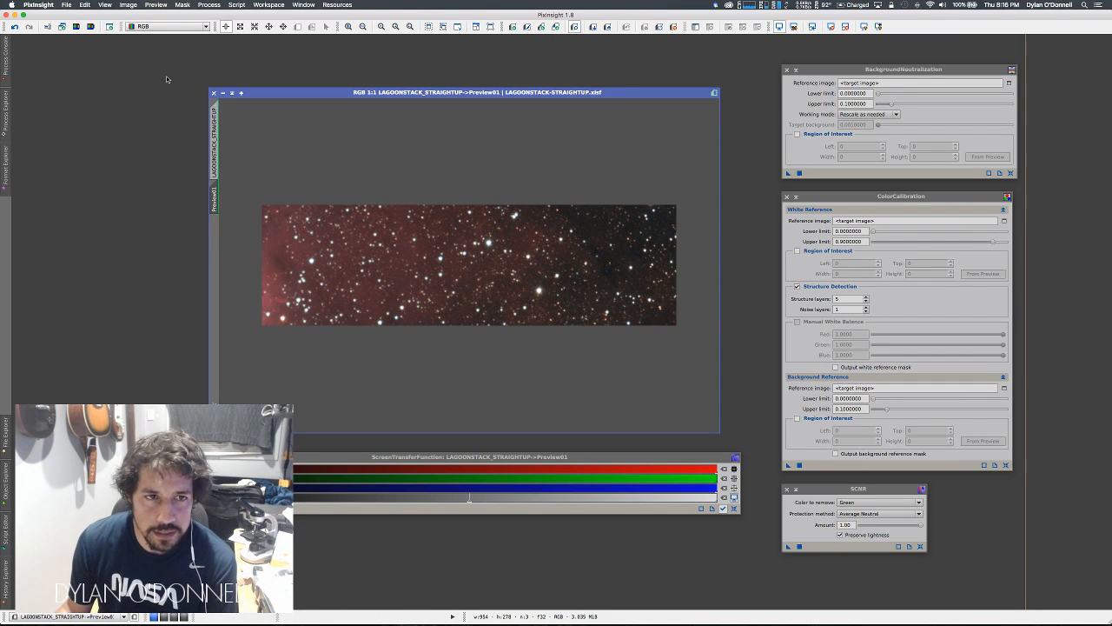
- Open the StarMask process, enable Aggregate and Binarize for mask generation, and shift its window aside
{"action": "left_click", "coordinate": [206, 6]}
{"action": "mouse_move", "coordinate": [239, 189]}
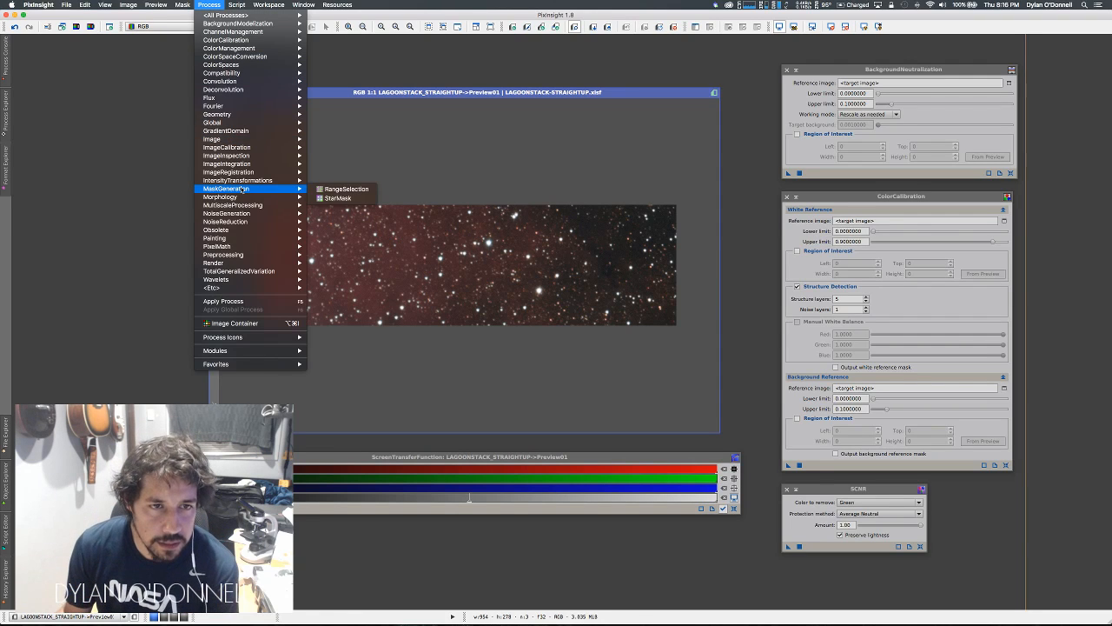
{"action": "left_click", "coordinate": [335, 198]}
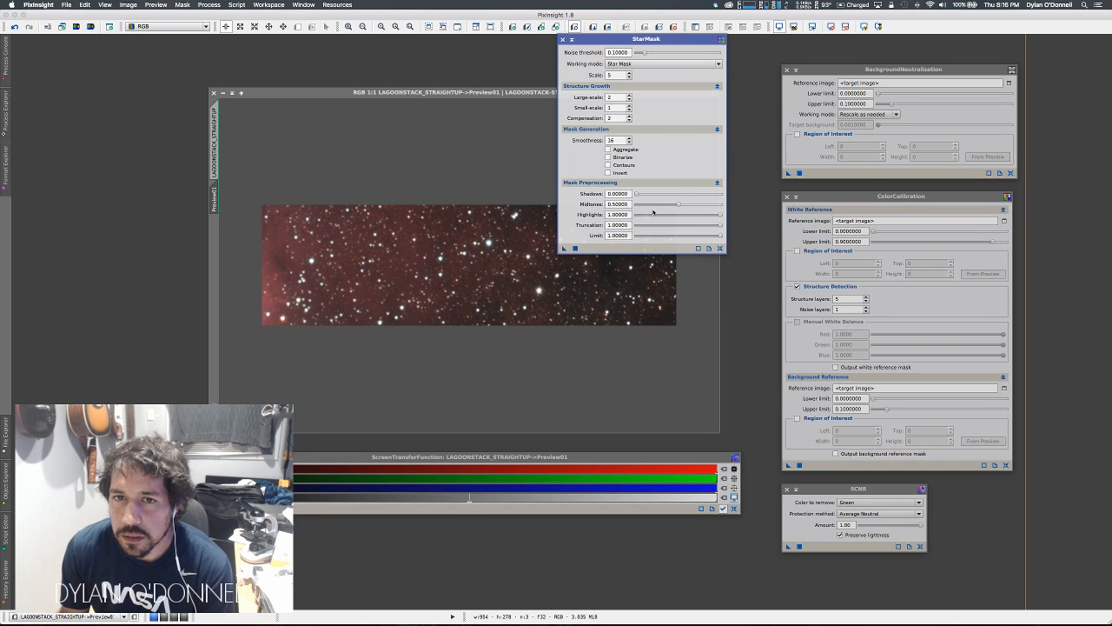
{"action": "left_click", "coordinate": [608, 150]}
{"action": "left_click", "coordinate": [609, 157]}
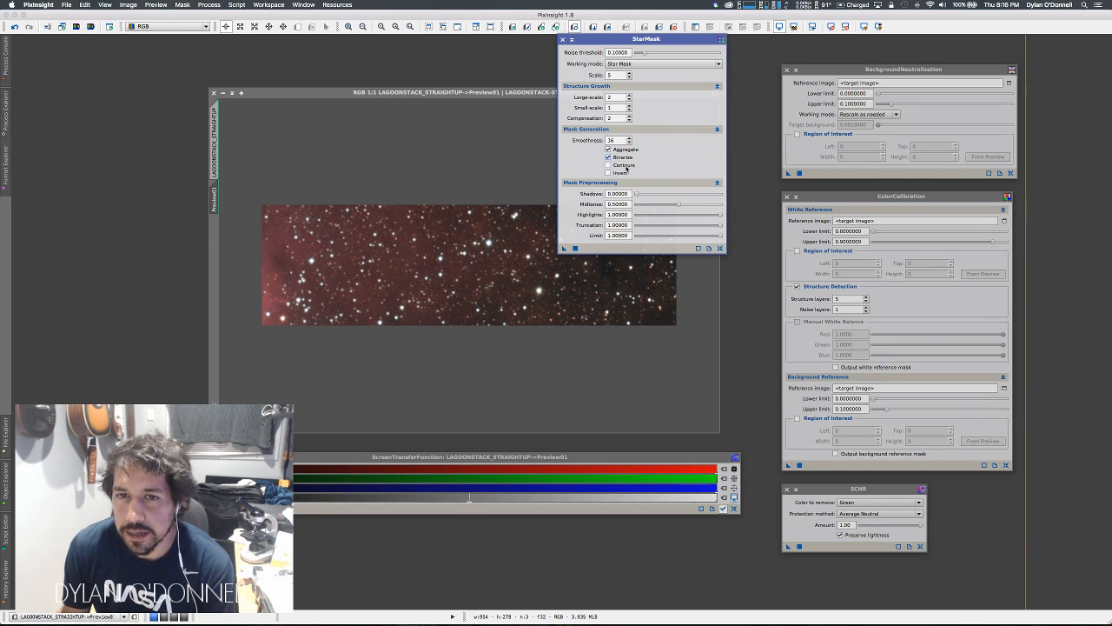
{"action": "left_click_drag", "start_coordinate": [621, 39], "coordinate": [662, 79]}
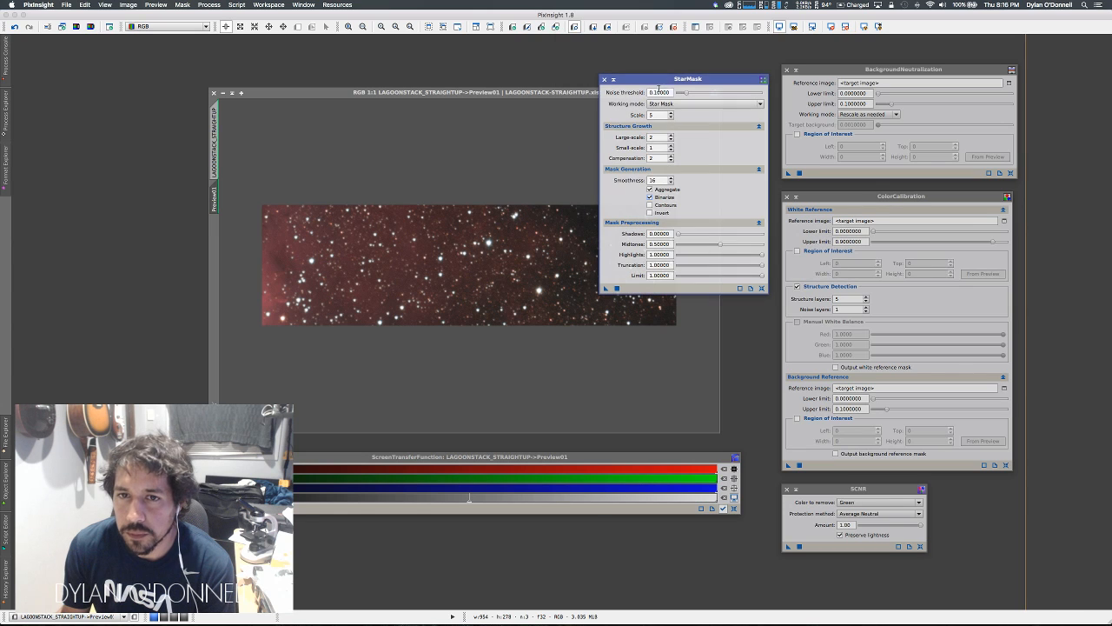
- Set StarMask's large-scale growth to 1, compensation to 0 and noise threshold to 0.15000, keeping its window clear of the preview
{"action": "left_click", "coordinate": [671, 139]}
{"action": "left_click", "coordinate": [670, 161]}
{"action": "left_click", "coordinate": [670, 160]}
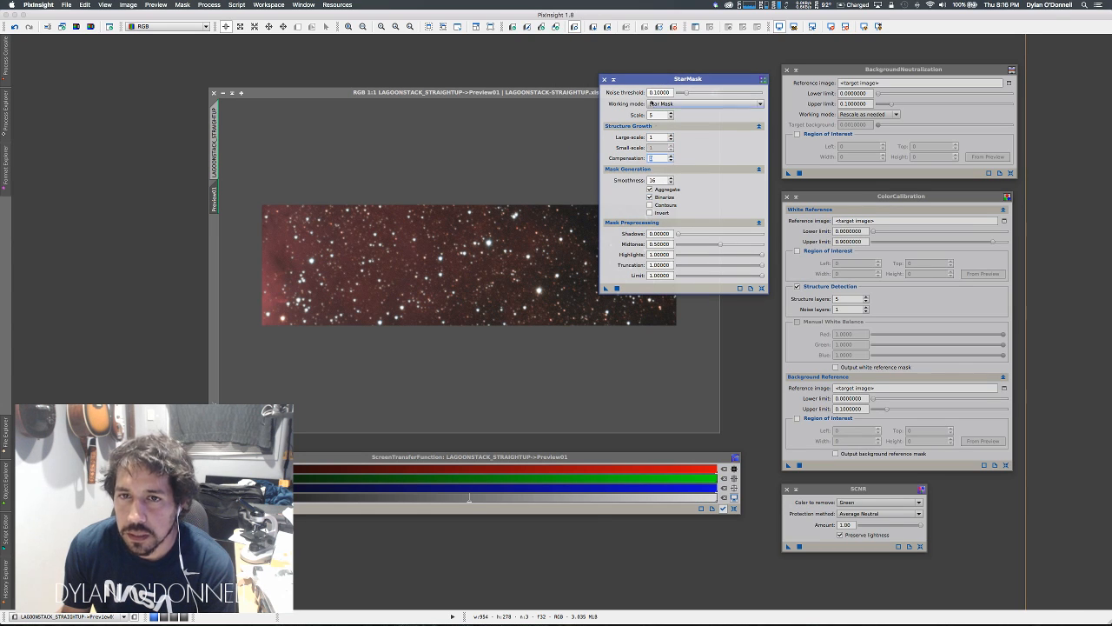
{"action": "left_click_drag", "start_coordinate": [685, 93], "coordinate": [691, 95]}
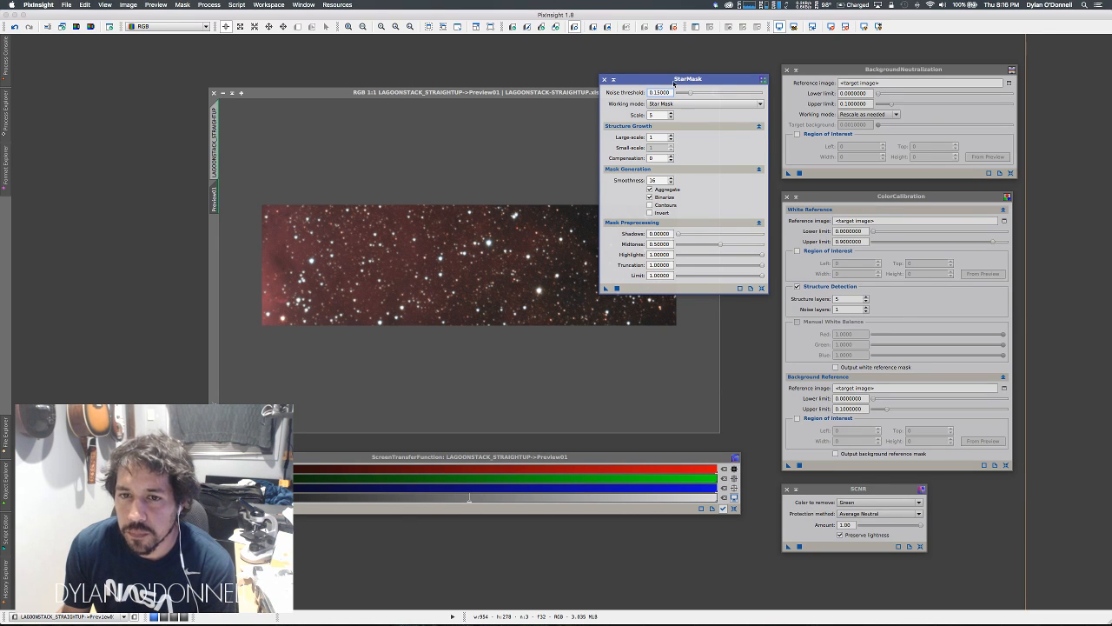
{"action": "left_click_drag", "start_coordinate": [664, 80], "coordinate": [733, 66]}
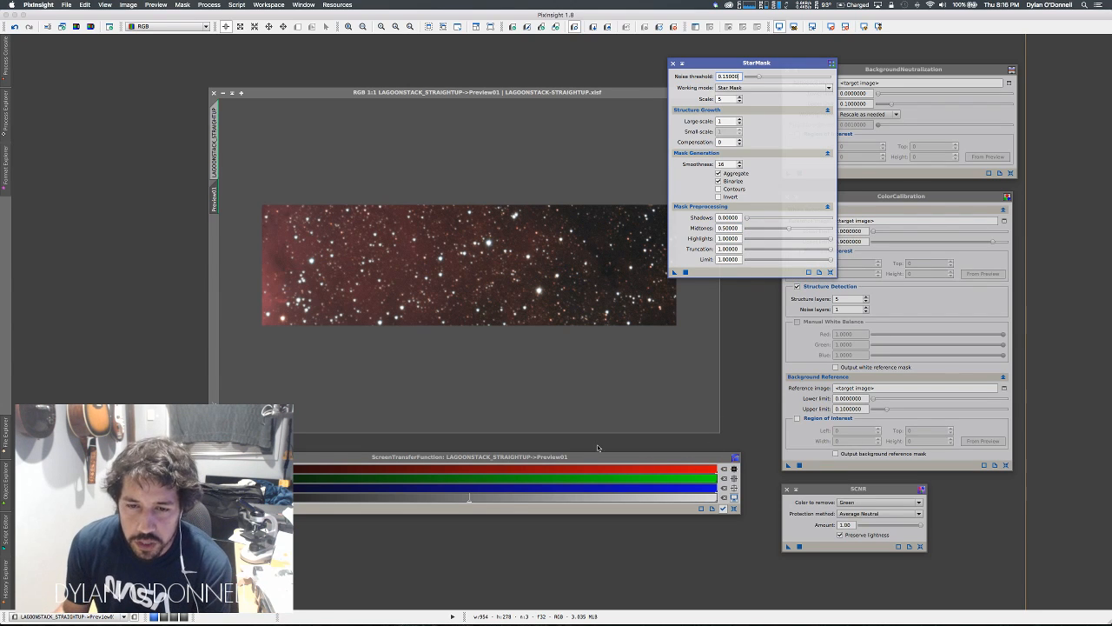
- Compare the preview with the ScreenTransferFunction stretch disabled and enabled, leaving the stretch enabled
{"action": "left_click", "coordinate": [573, 461]}
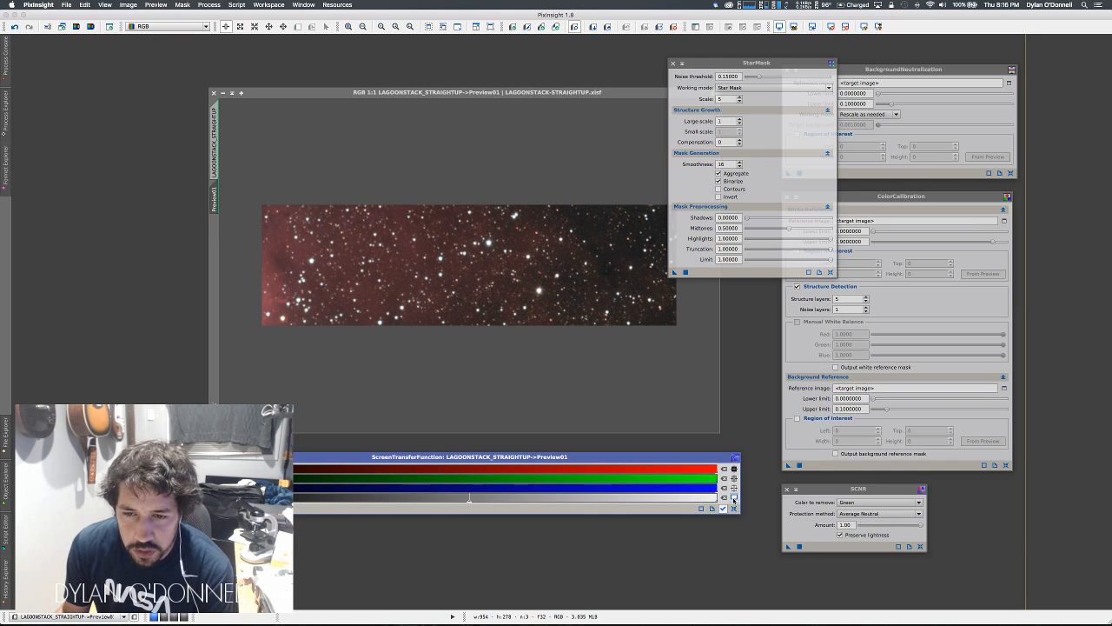
{"action": "left_click", "coordinate": [734, 498]}
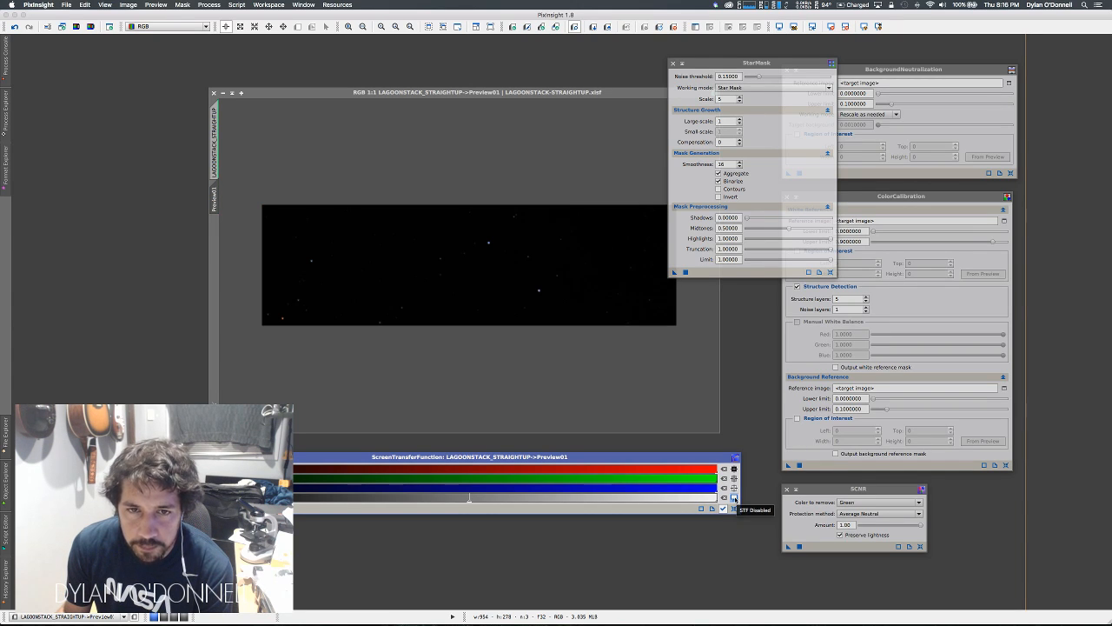
{"action": "left_click", "coordinate": [734, 498]}
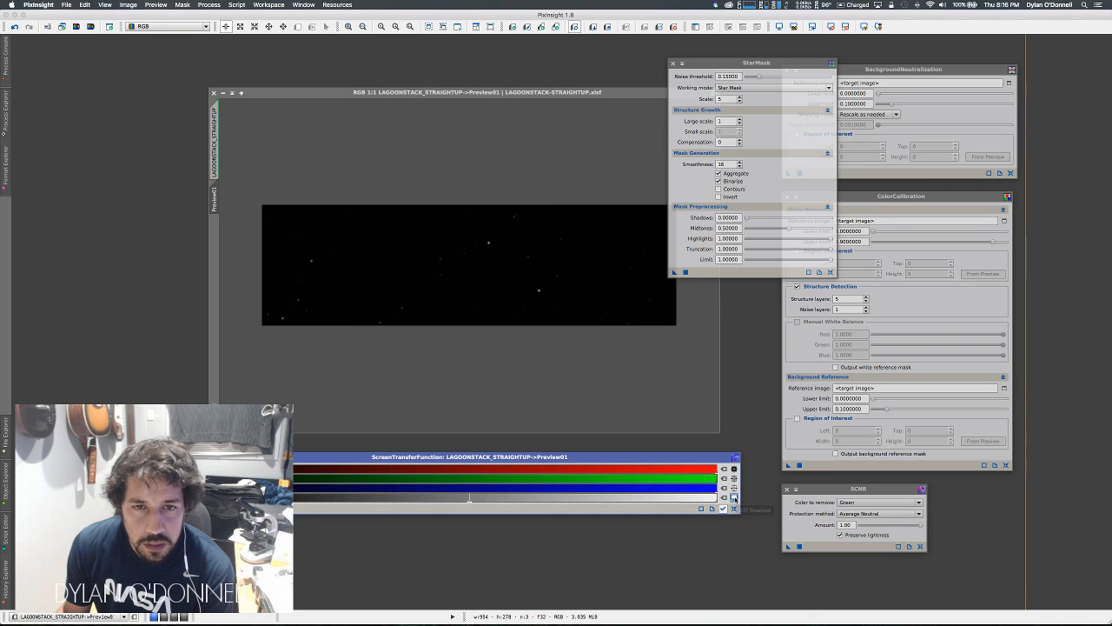
{"action": "left_click", "coordinate": [734, 498]}
{"action": "left_click", "coordinate": [734, 498]}
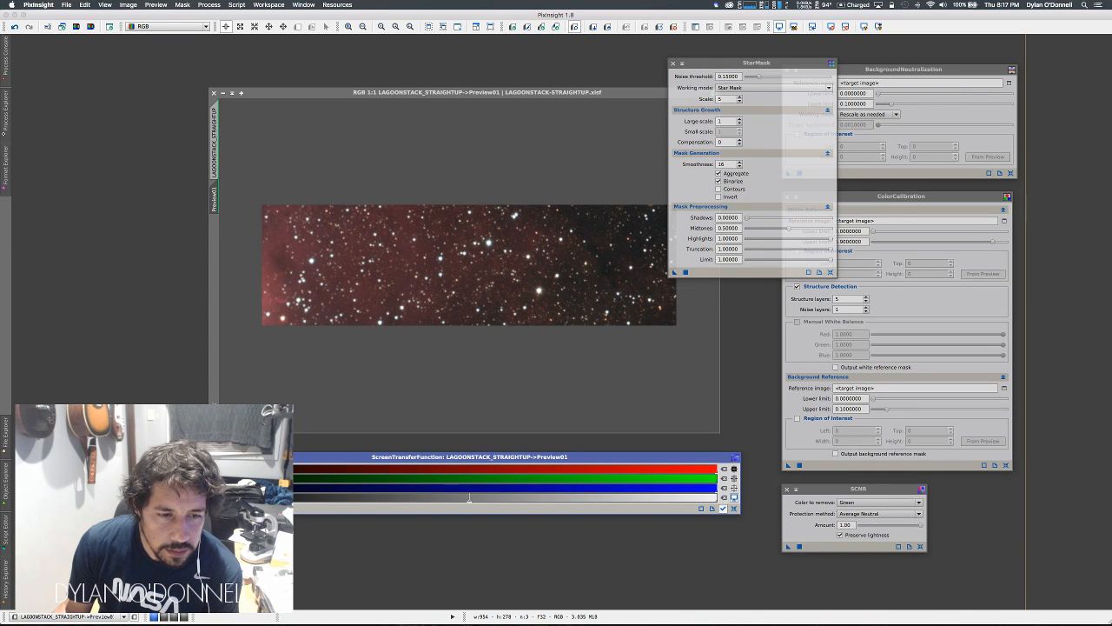
- Copy the red channel's shadows clipping value, 0.001370, from the STF parameters into StarMask's Shadows setting
{"action": "left_click", "coordinate": [208, 488]}
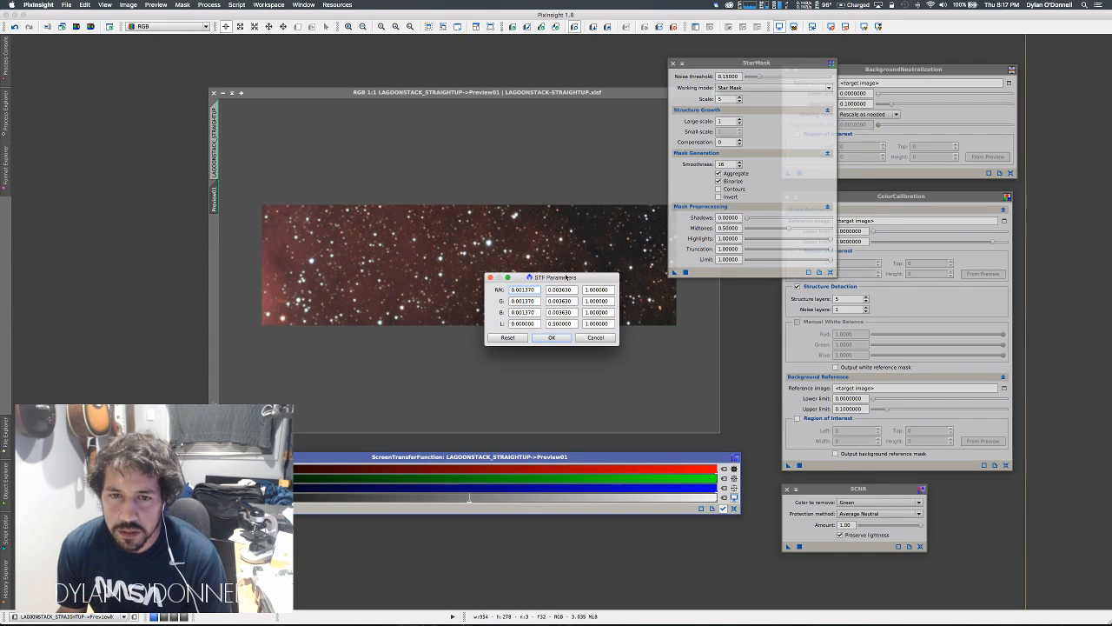
{"action": "left_click_drag", "start_coordinate": [567, 280], "coordinate": [600, 344]}
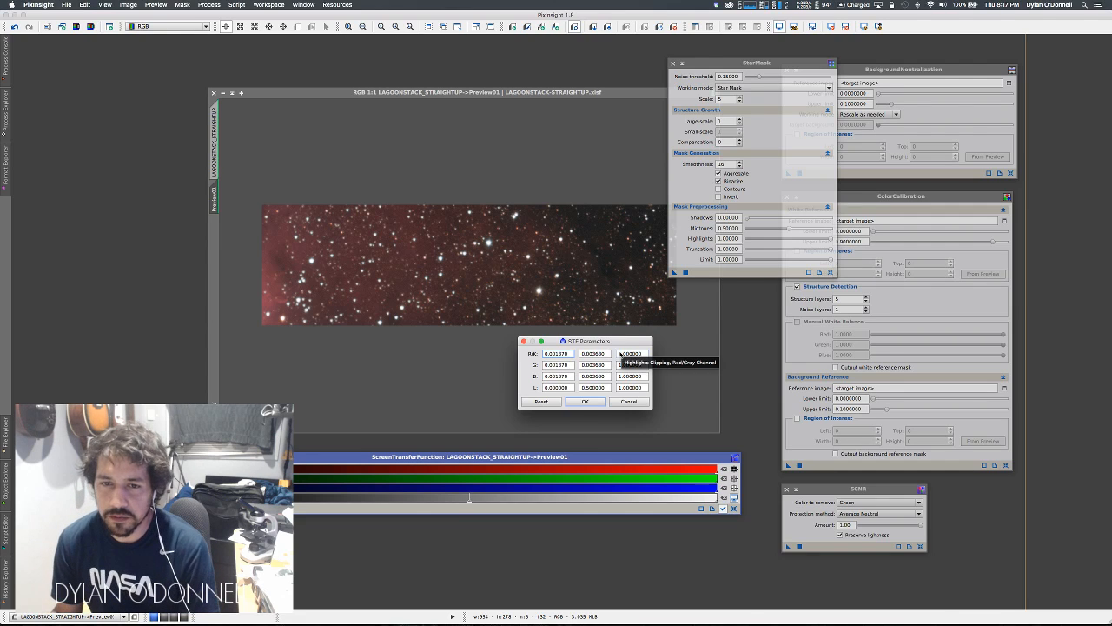
{"action": "left_click_drag", "start_coordinate": [619, 344], "coordinate": [649, 355]}
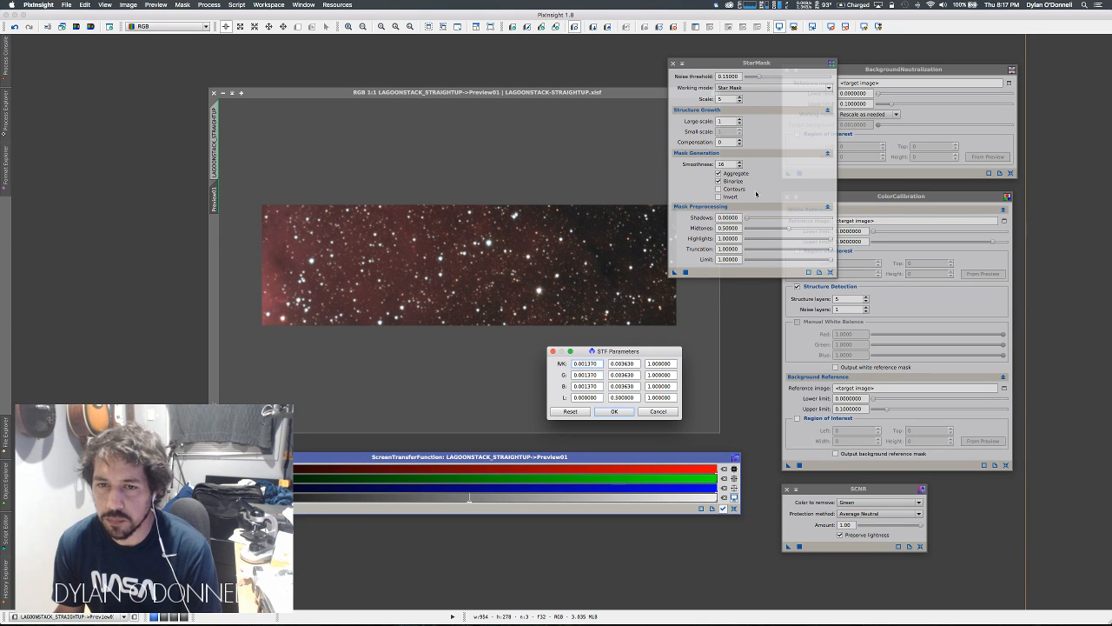
{"action": "left_click_drag", "start_coordinate": [601, 363], "coordinate": [560, 365]}
{"action": "key", "text": "super+c"}
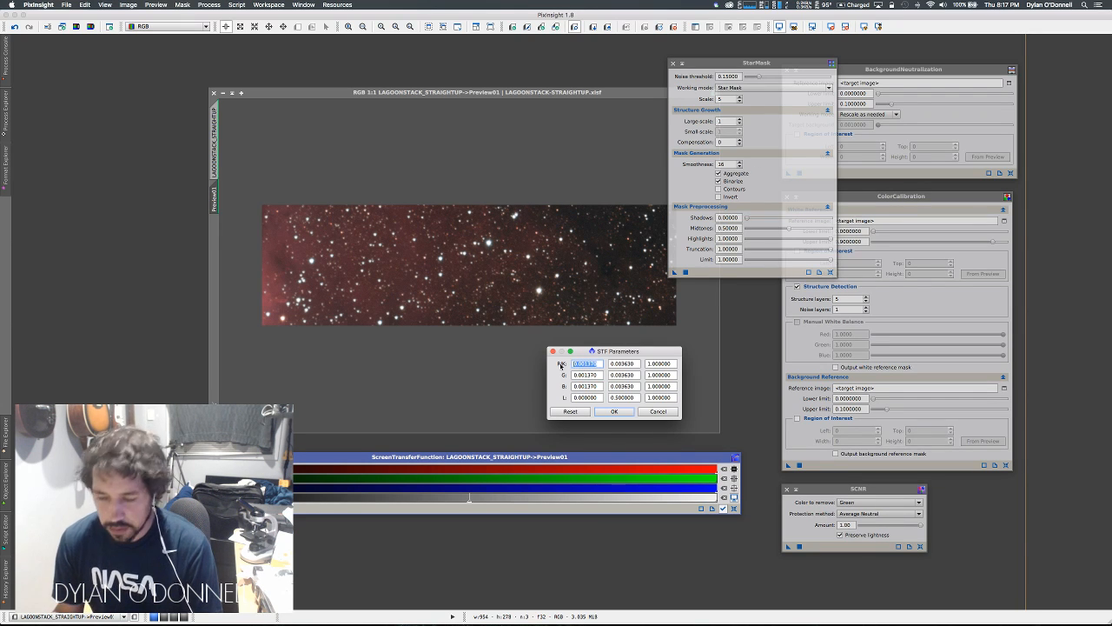
{"action": "left_click", "coordinate": [613, 412]}
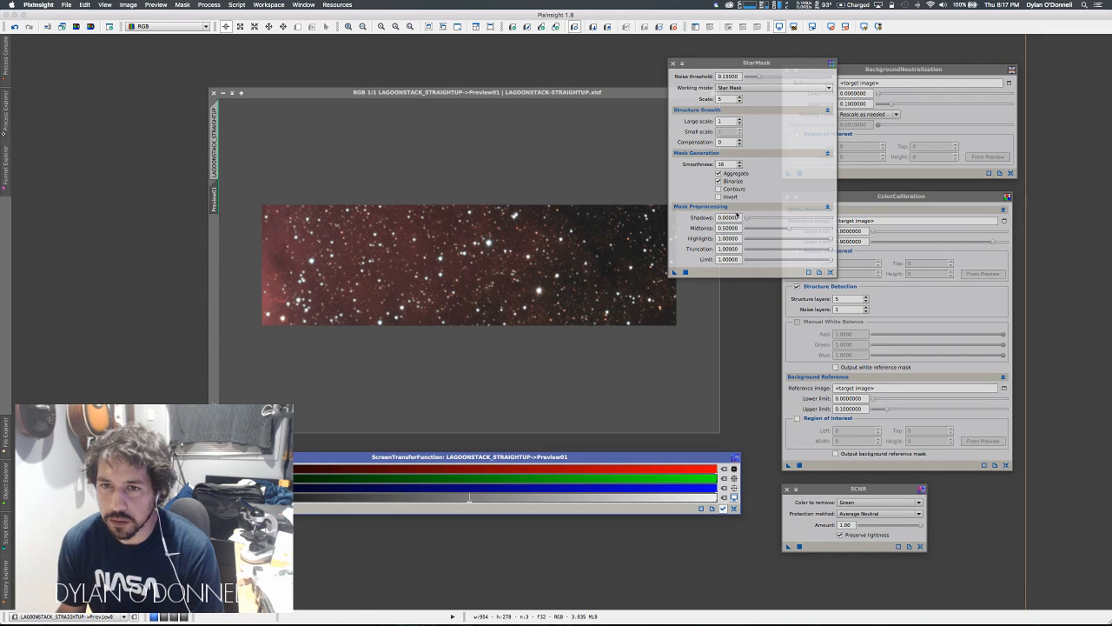
{"action": "left_click_drag", "start_coordinate": [740, 217], "coordinate": [657, 207]}
{"action": "key", "text": "super+v"}
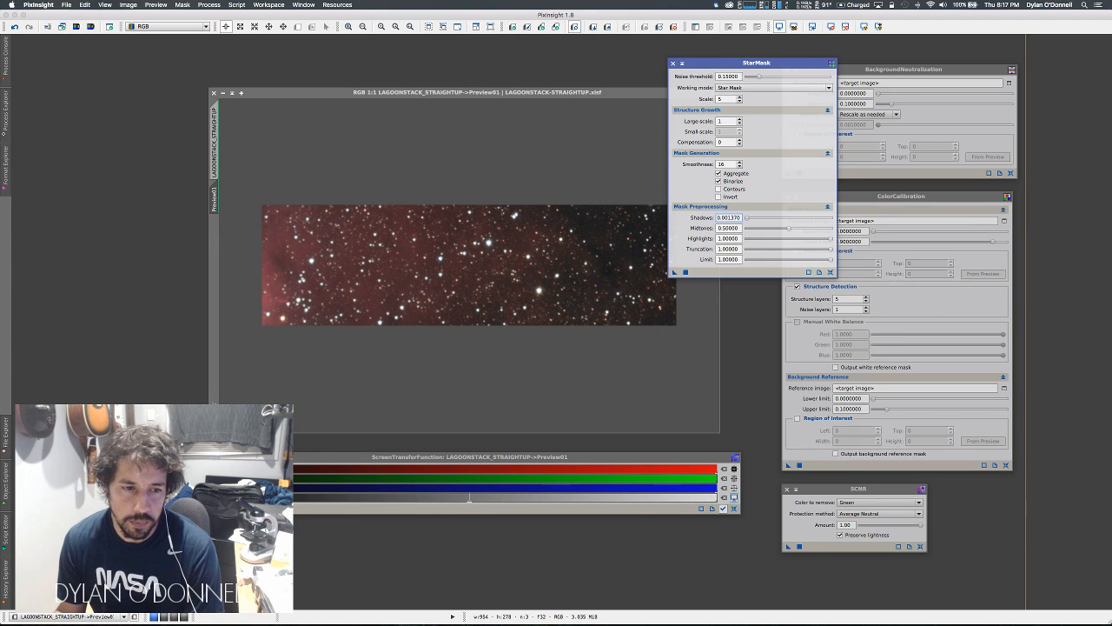
- Transfer the red channel's midtones value, 0.003630, from the STF parameters to StarMask's Midtones setting
{"action": "left_click", "coordinate": [209, 480]}
{"action": "left_click_drag", "start_coordinate": [574, 289], "coordinate": [545, 290]}
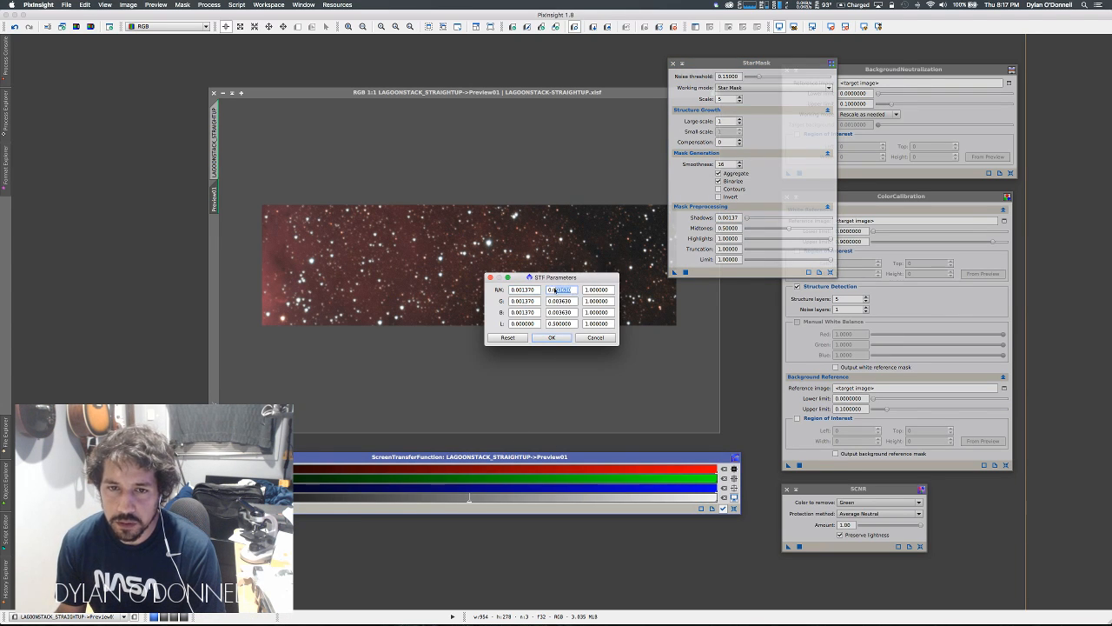
{"action": "left_click", "coordinate": [551, 338]}
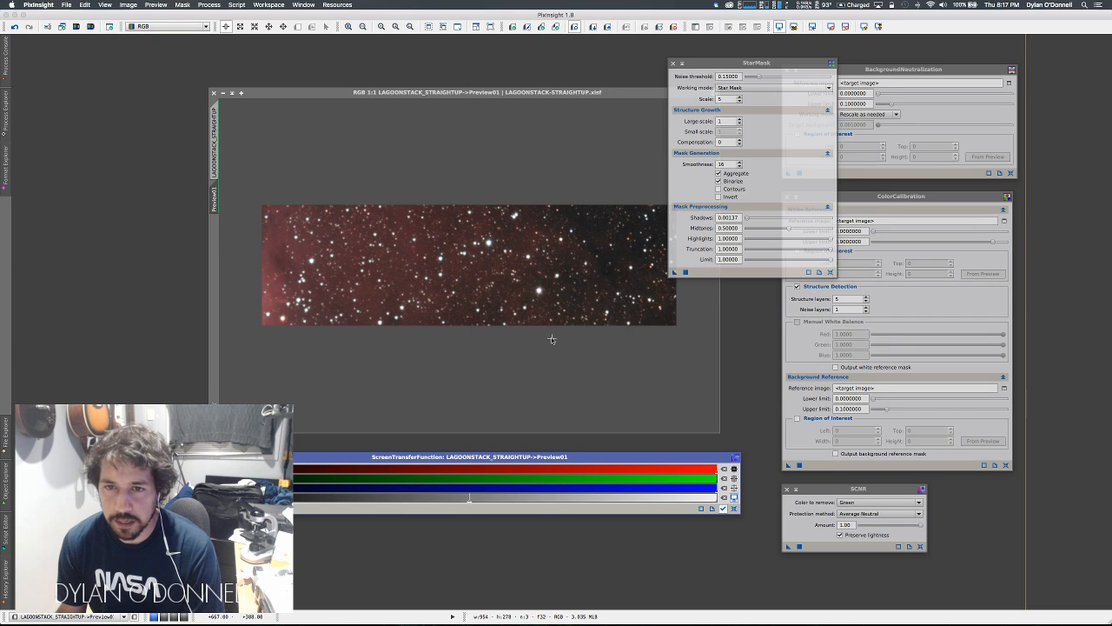
{"action": "left_click", "coordinate": [734, 228]}
{"action": "type", "text": "0.00363"}
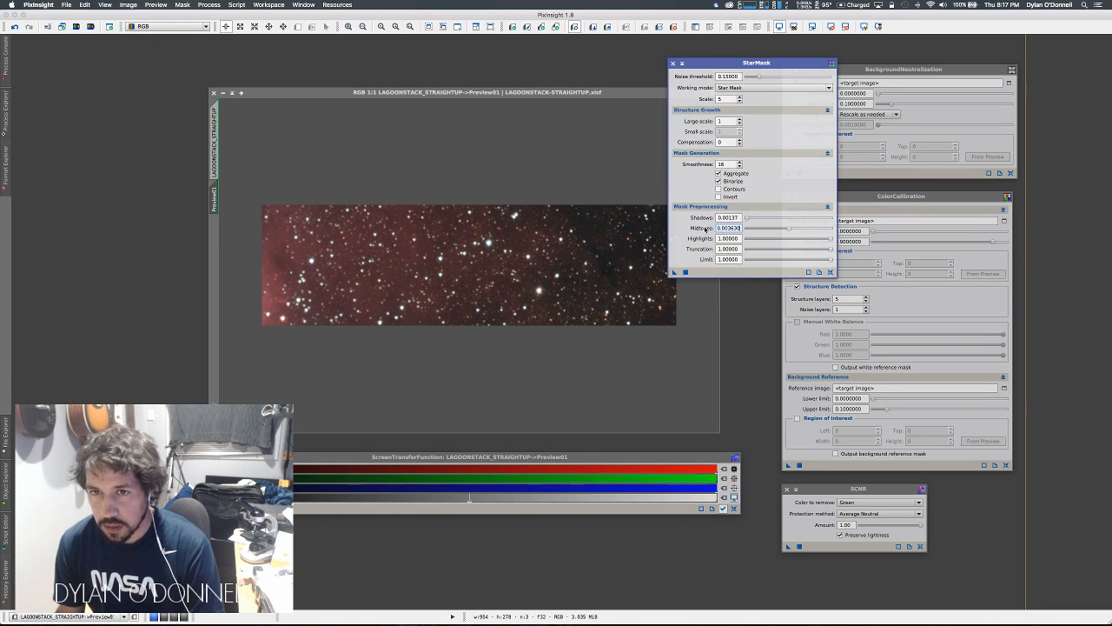
- Generate a trial star mask from the preview, check it overlaid on the preview's stars, and close the mask
{"action": "left_click", "coordinate": [675, 273]}
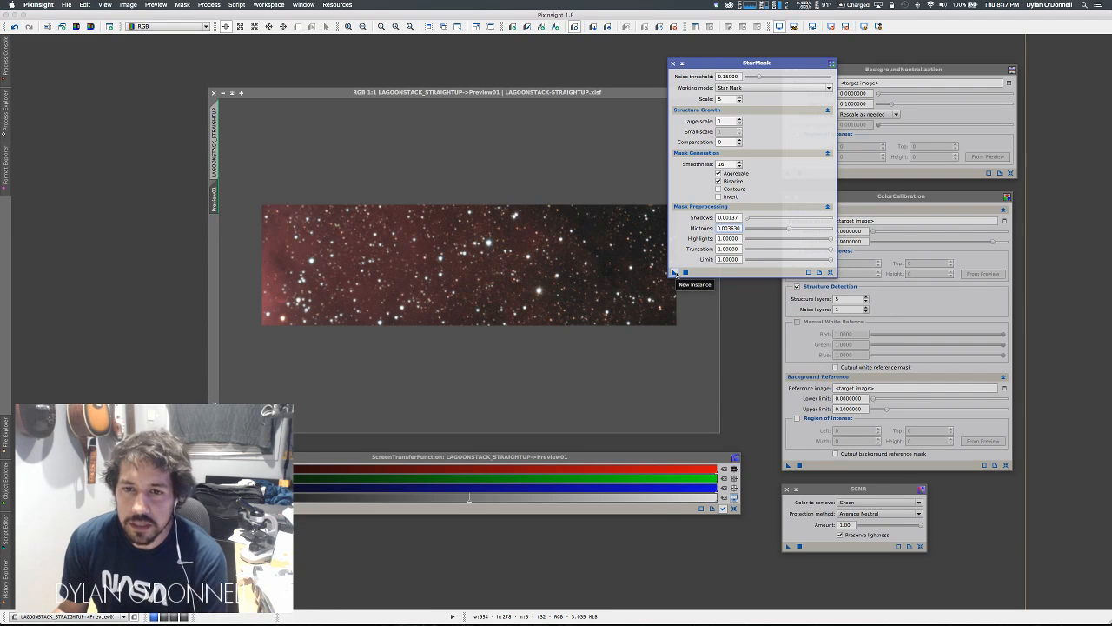
{"action": "left_click_drag", "start_coordinate": [675, 273], "coordinate": [545, 264]}
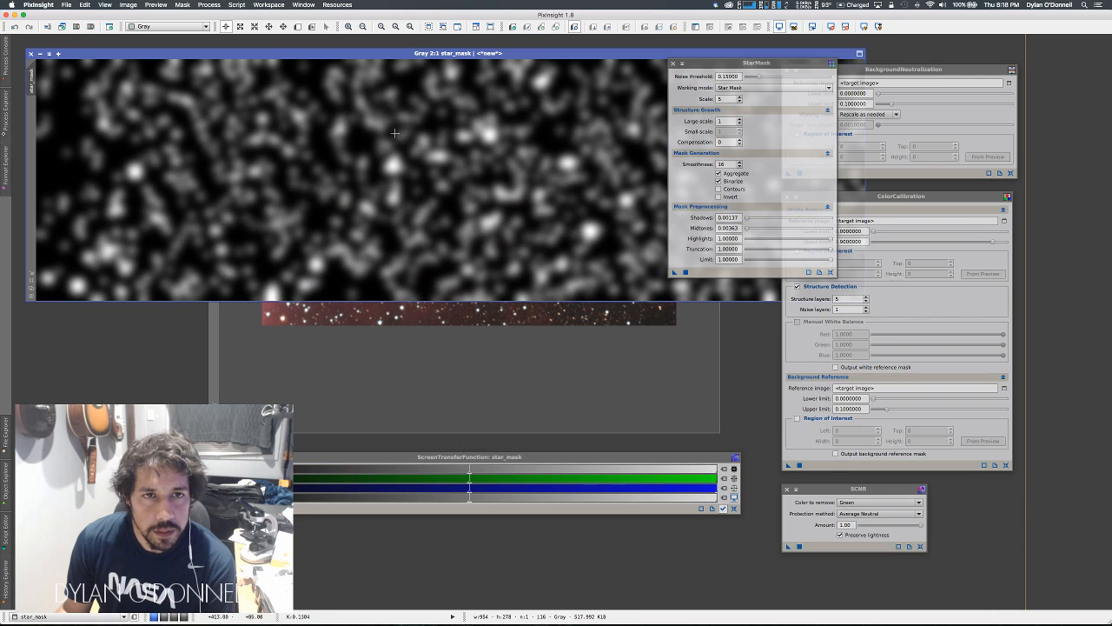
{"action": "left_click_drag", "start_coordinate": [362, 53], "coordinate": [428, 288]}
{"action": "scroll", "coordinate": [475, 358], "scroll_direction": "down", "scroll_amount": 2}
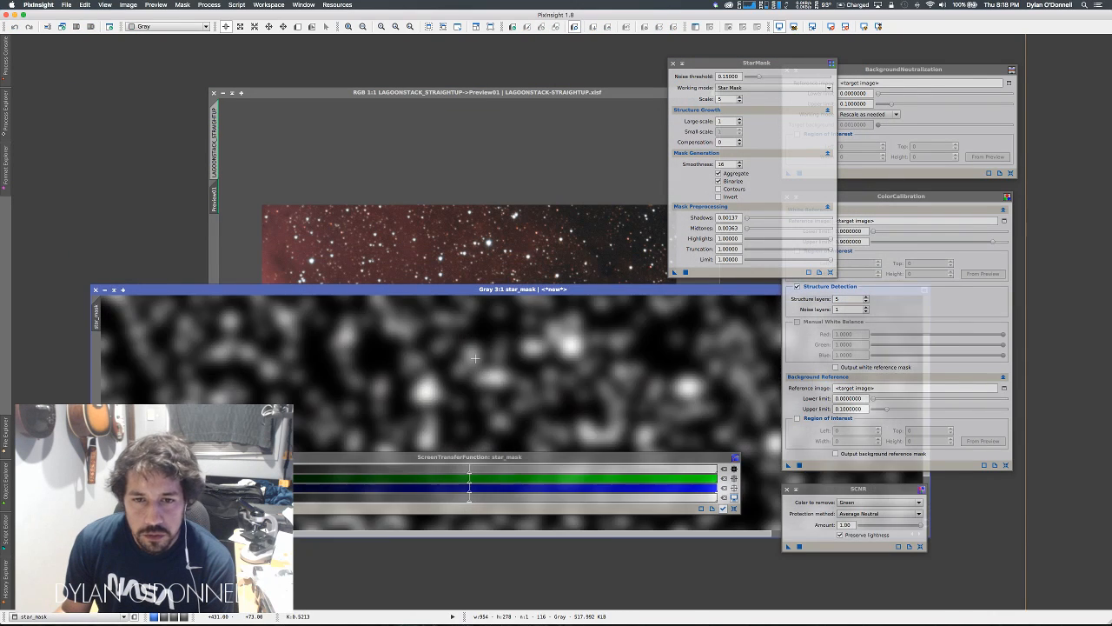
{"action": "scroll", "coordinate": [475, 358], "scroll_direction": "up", "scroll_amount": 2}
{"action": "scroll", "coordinate": [455, 314], "scroll_direction": "down", "scroll_amount": 1}
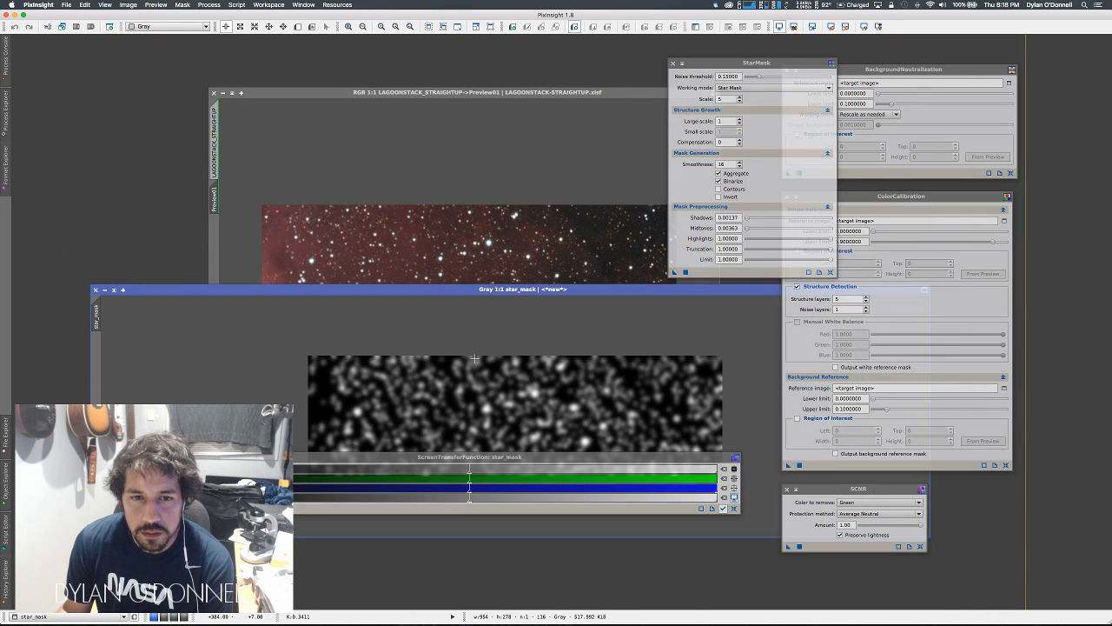
{"action": "left_click_drag", "start_coordinate": [451, 291], "coordinate": [407, 143]}
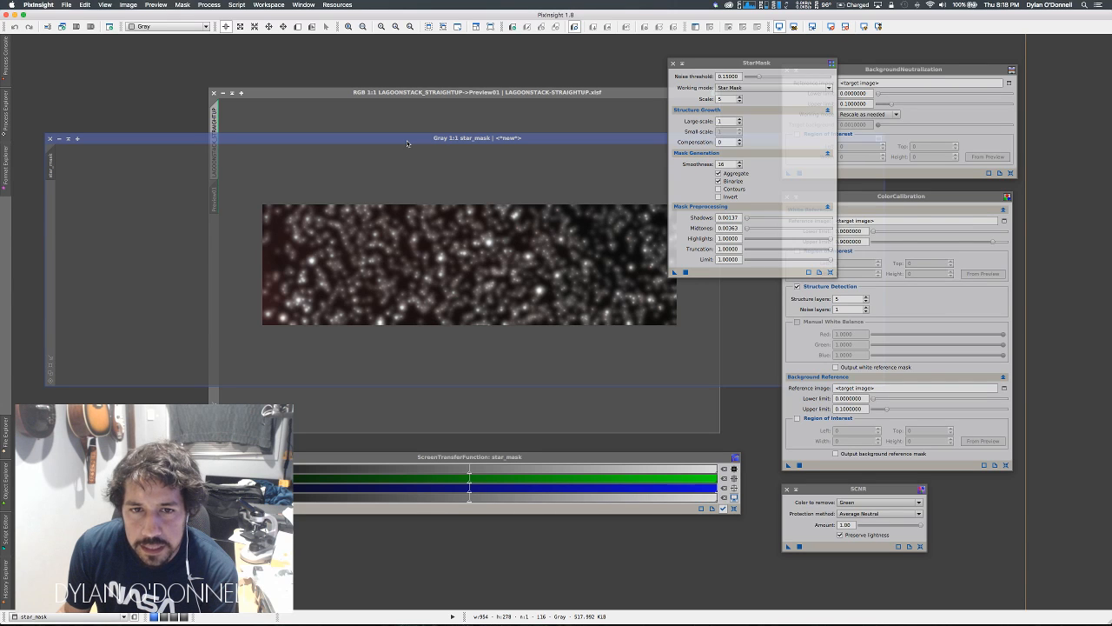
{"action": "left_click_drag", "start_coordinate": [407, 143], "coordinate": [500, 270]}
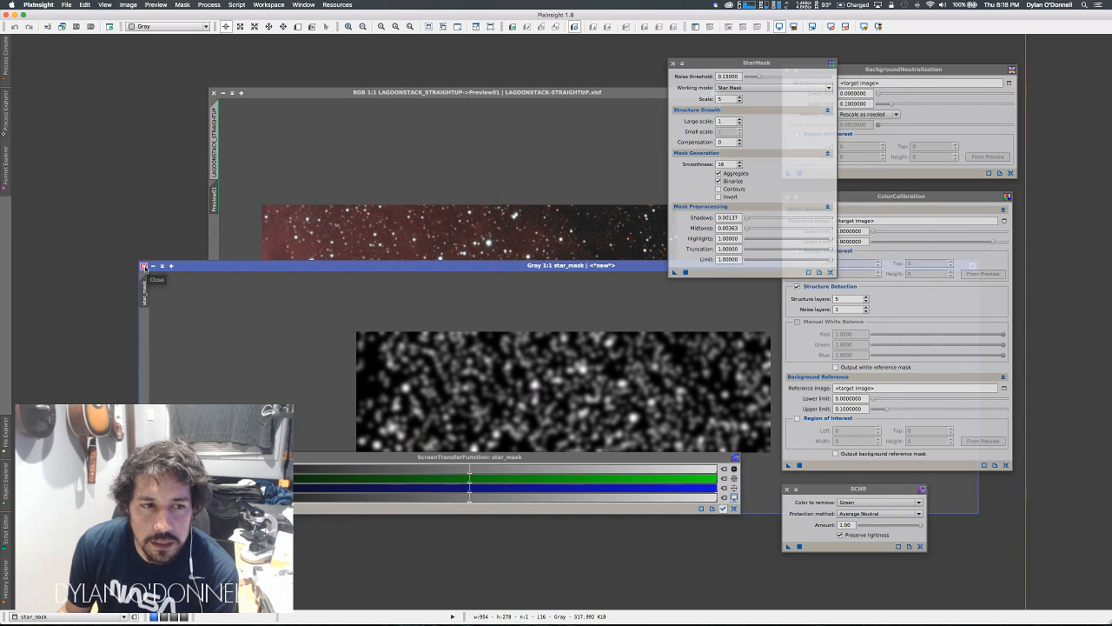
{"action": "left_click", "coordinate": [144, 266]}
- Raise StarMask's noise threshold to 0.17000 and generate a new star mask from the preview
{"action": "left_click", "coordinate": [760, 78]}
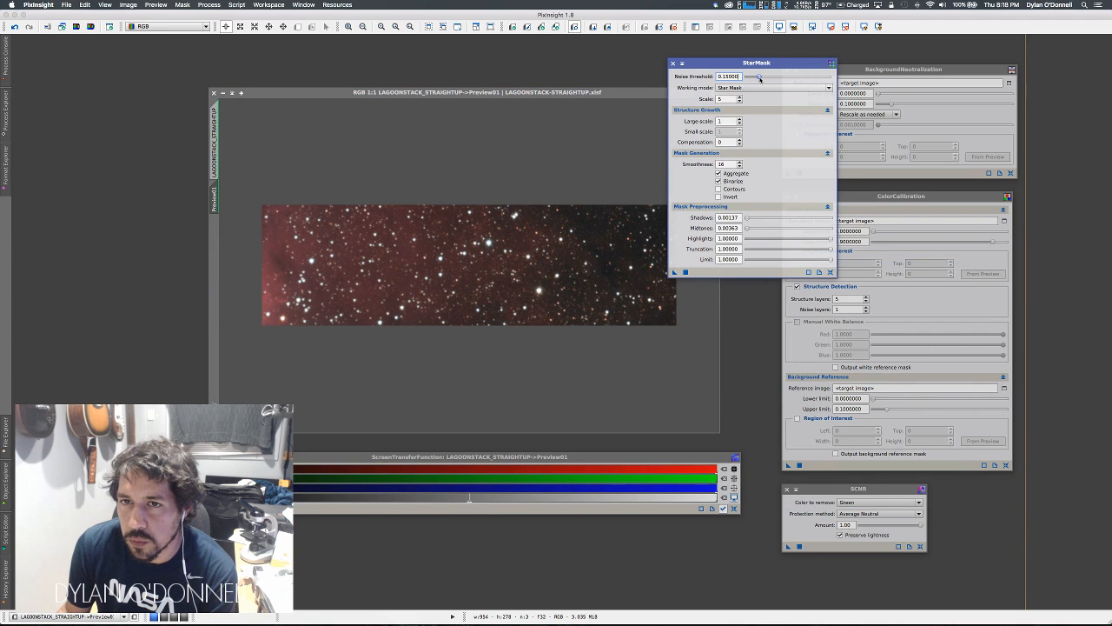
{"action": "left_click_drag", "start_coordinate": [760, 78], "coordinate": [762, 77]}
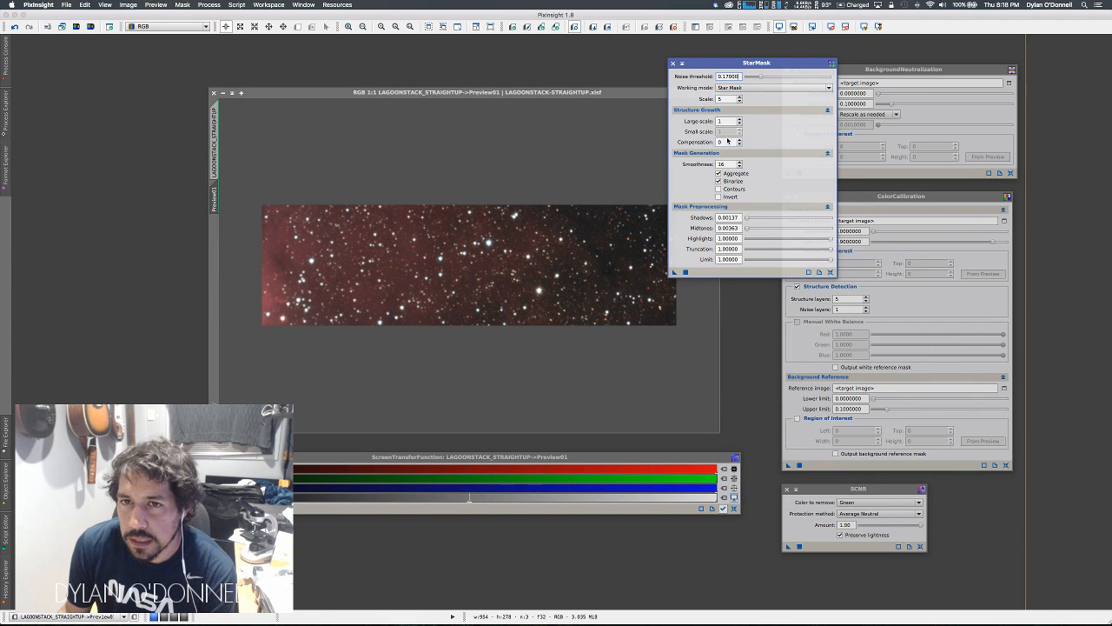
{"action": "left_click_drag", "start_coordinate": [673, 271], "coordinate": [574, 280]}
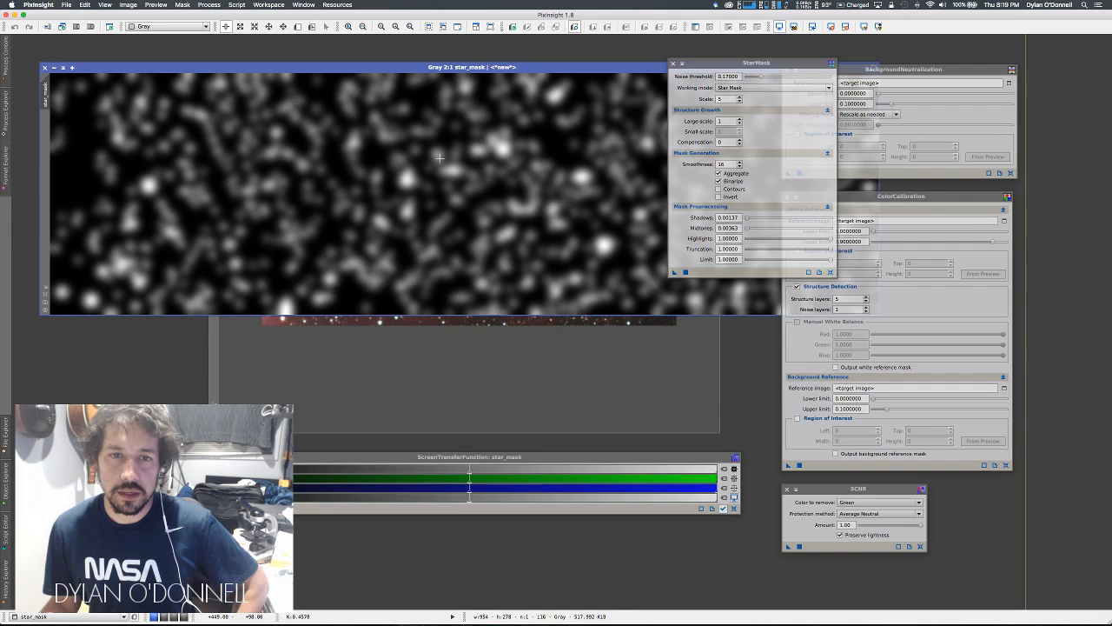
- View the new star mask at 1:1 and overlay it on the preview to compare it with the stars
{"action": "scroll", "coordinate": [439, 158], "scroll_direction": "down", "scroll_amount": 1}
{"action": "scroll", "coordinate": [440, 158], "scroll_direction": "down", "scroll_amount": 1}
{"action": "scroll", "coordinate": [449, 122], "scroll_direction": "up", "scroll_amount": 1}
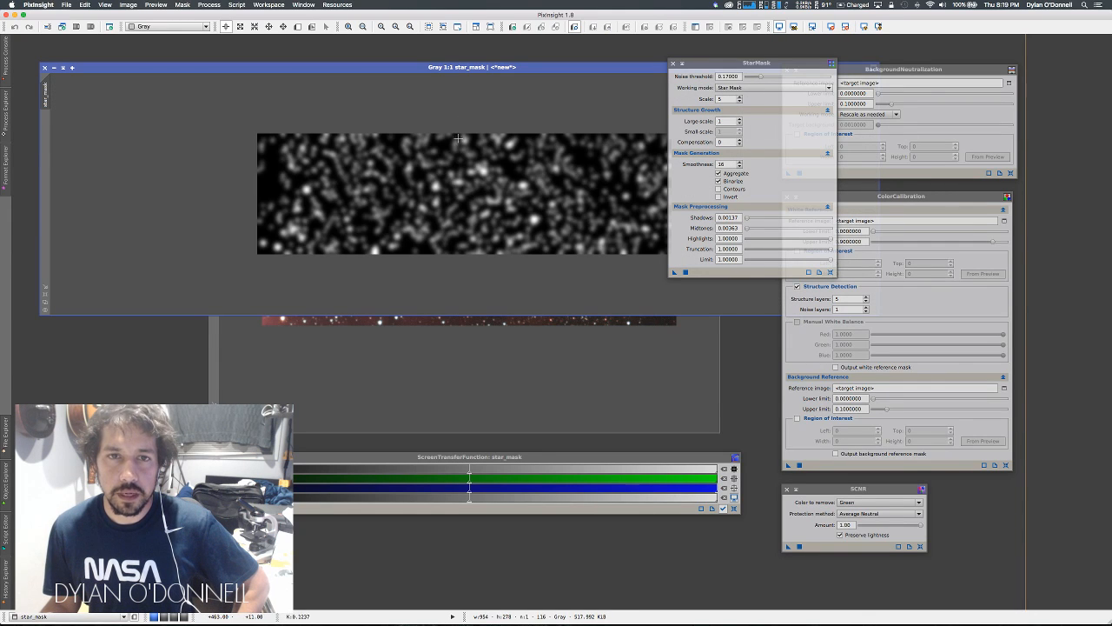
{"action": "left_click_drag", "start_coordinate": [463, 72], "coordinate": [468, 141]}
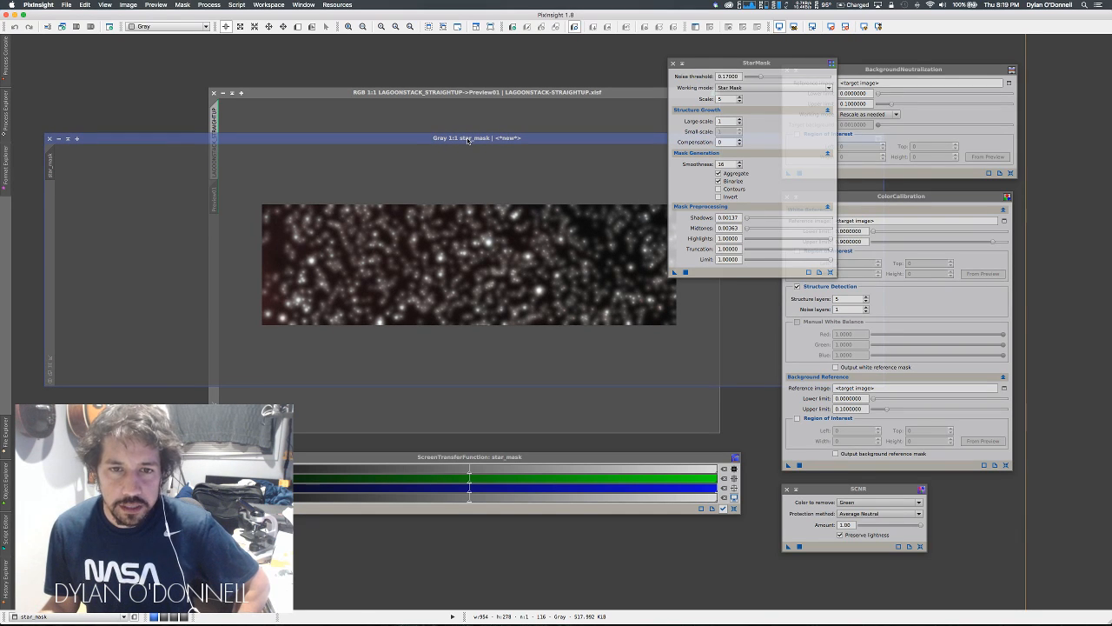
{"action": "left_click_drag", "start_coordinate": [467, 140], "coordinate": [538, 188]}
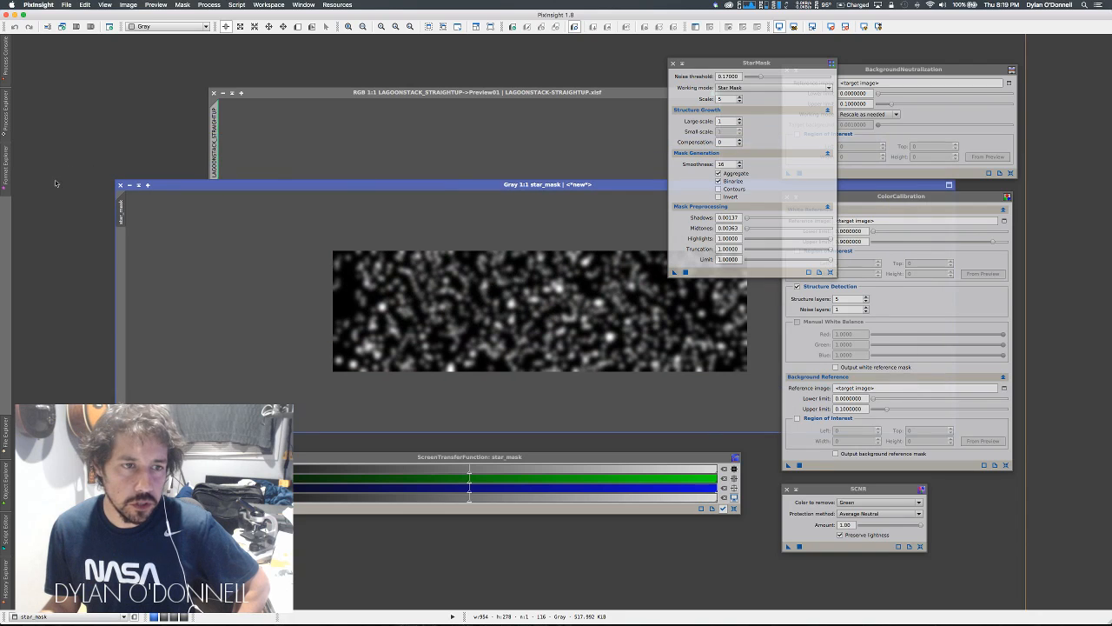
- Close the preview's star mask and return to the full LAGOONSTACK_STRAIGHTUP image, zoomed out to 1:4
{"action": "left_click", "coordinate": [121, 185]}
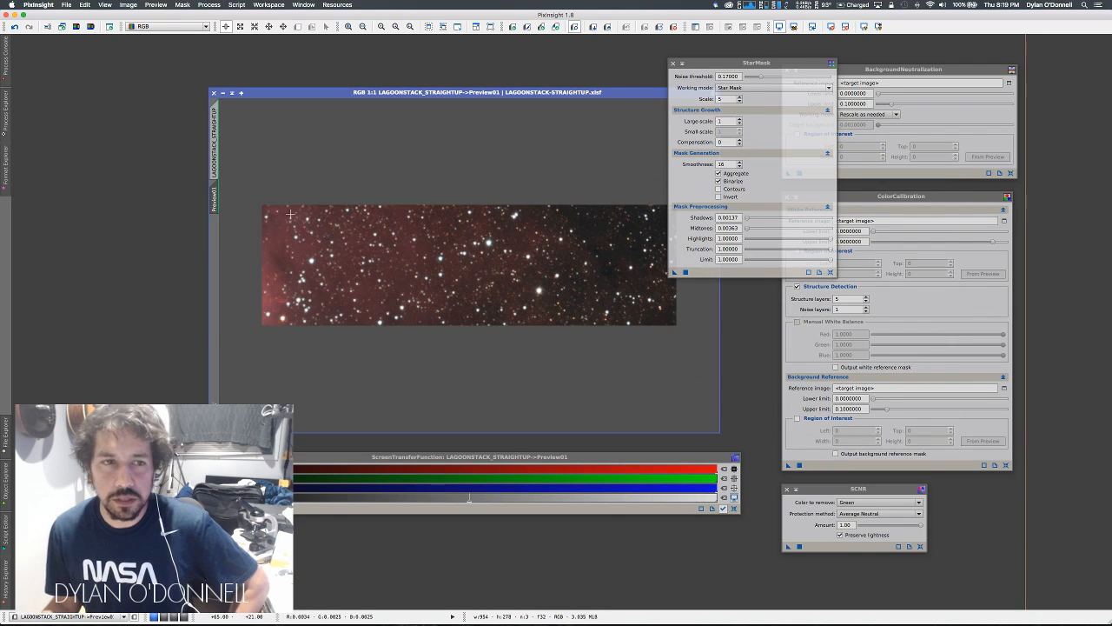
{"action": "mouse_move", "coordinate": [218, 163]}
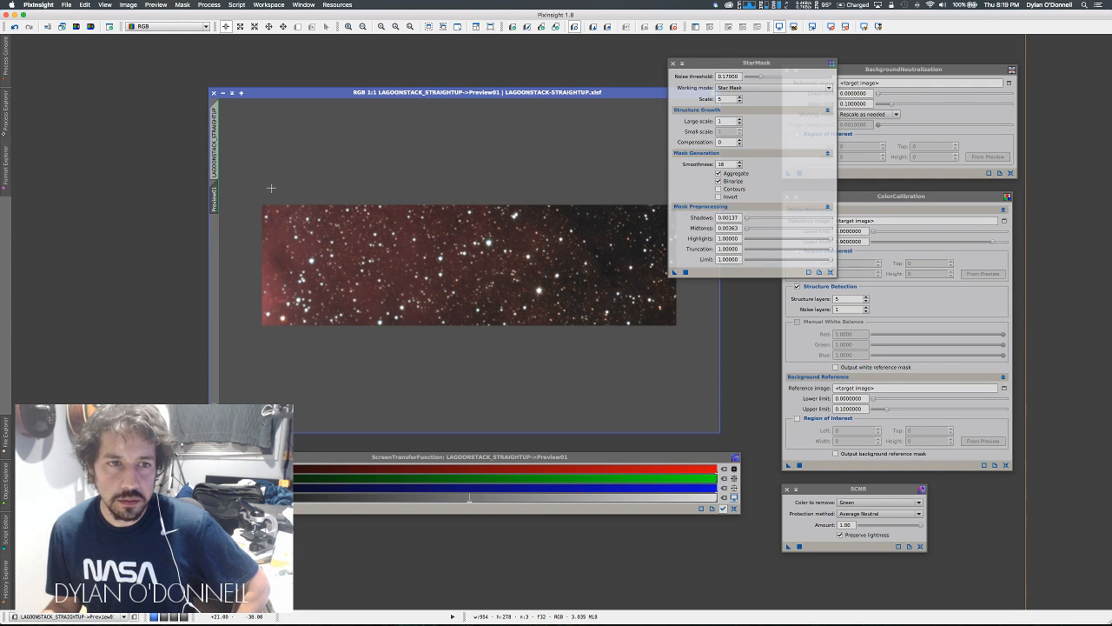
{"action": "left_click", "coordinate": [216, 169]}
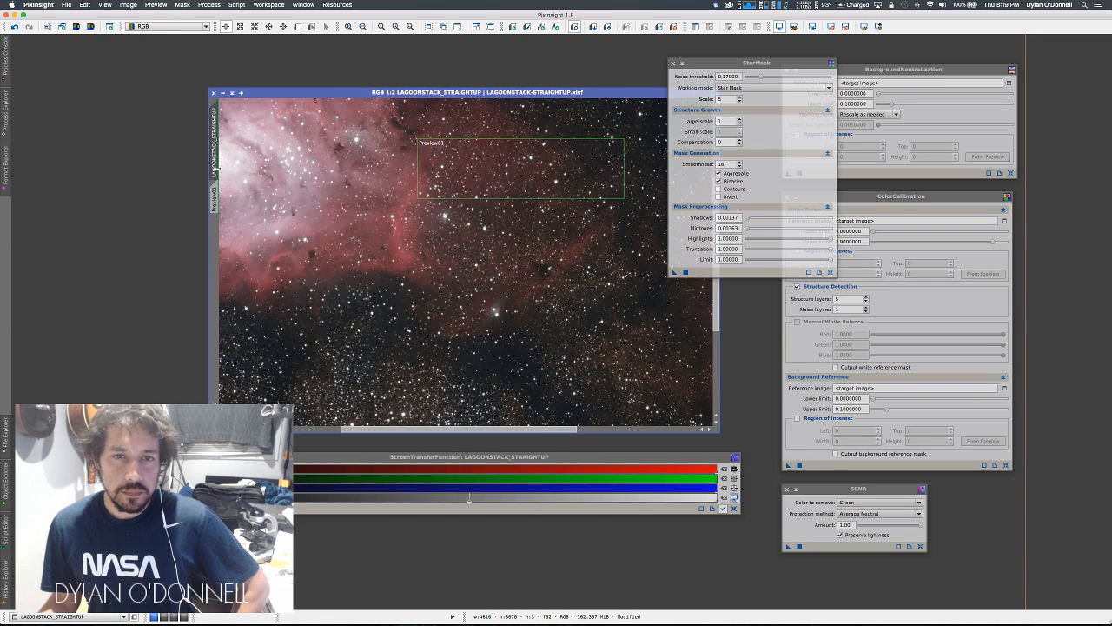
{"action": "scroll", "coordinate": [322, 217], "scroll_direction": "down", "scroll_amount": 2}
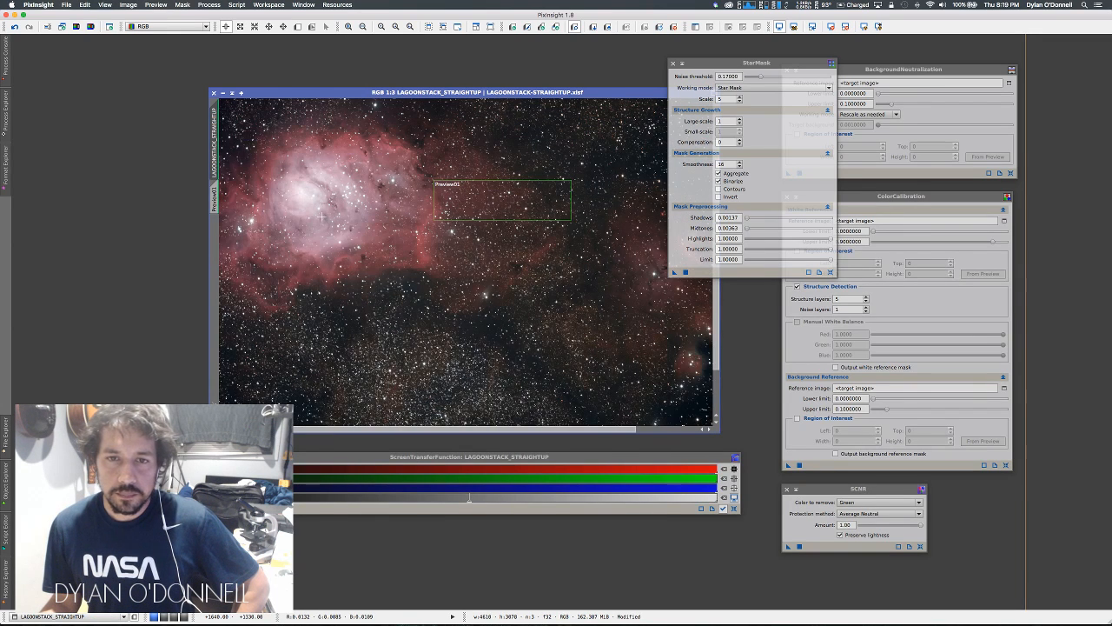
{"action": "scroll", "coordinate": [322, 217], "scroll_direction": "down", "scroll_amount": 1}
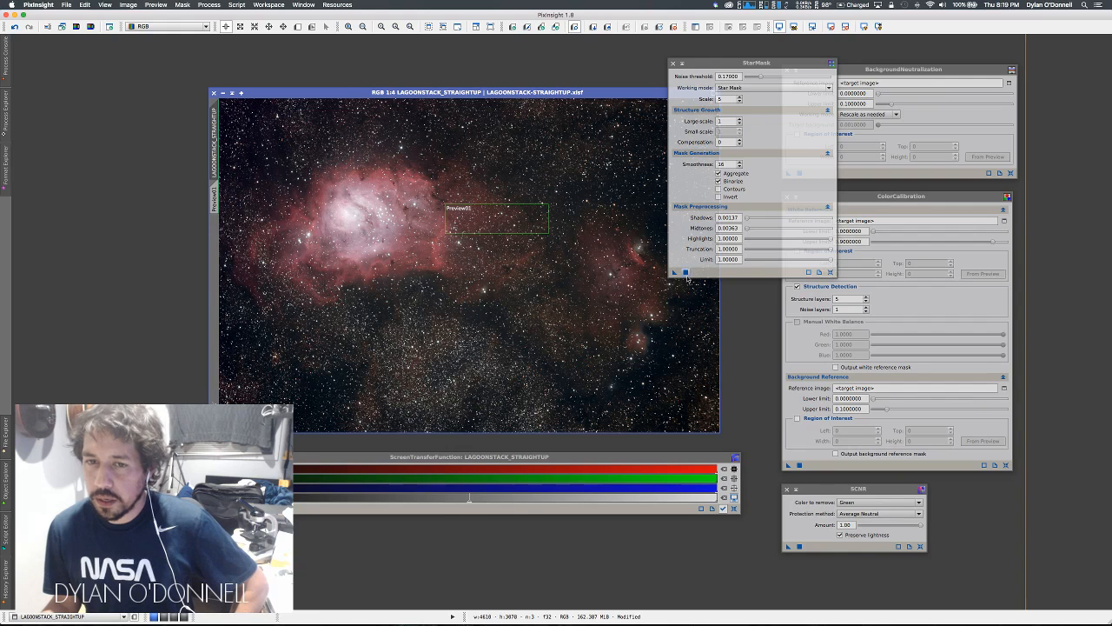
- Generate a star mask from the full nebula image with the tuned StarMask settings, and move the mask window aside
{"action": "left_click_drag", "start_coordinate": [710, 62], "coordinate": [788, 53]}
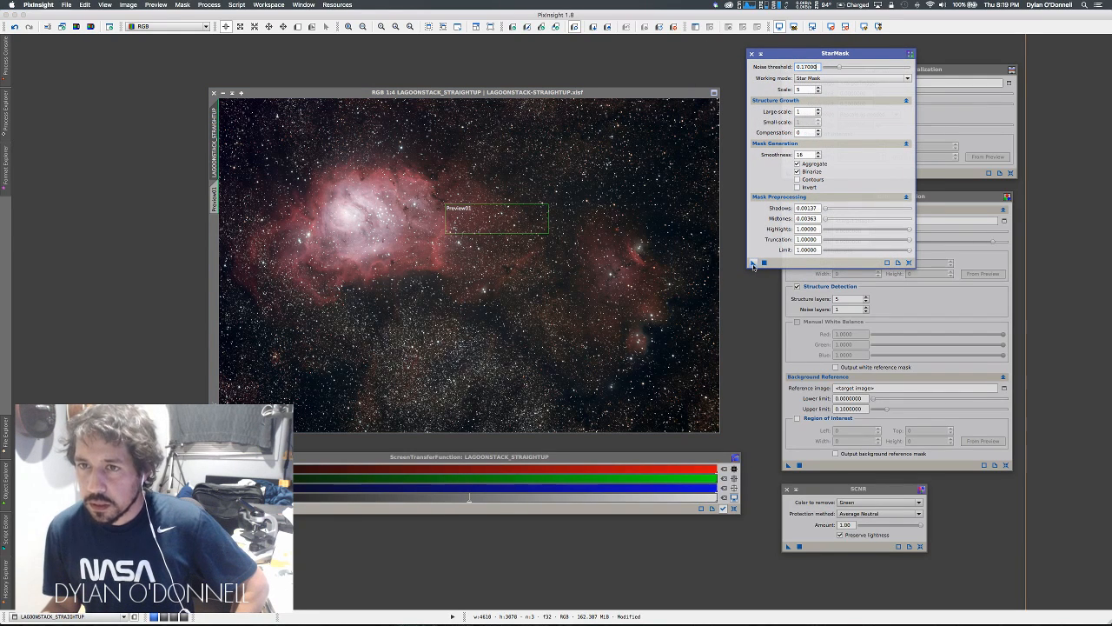
{"action": "left_click_drag", "start_coordinate": [617, 215], "coordinate": [618, 214]}
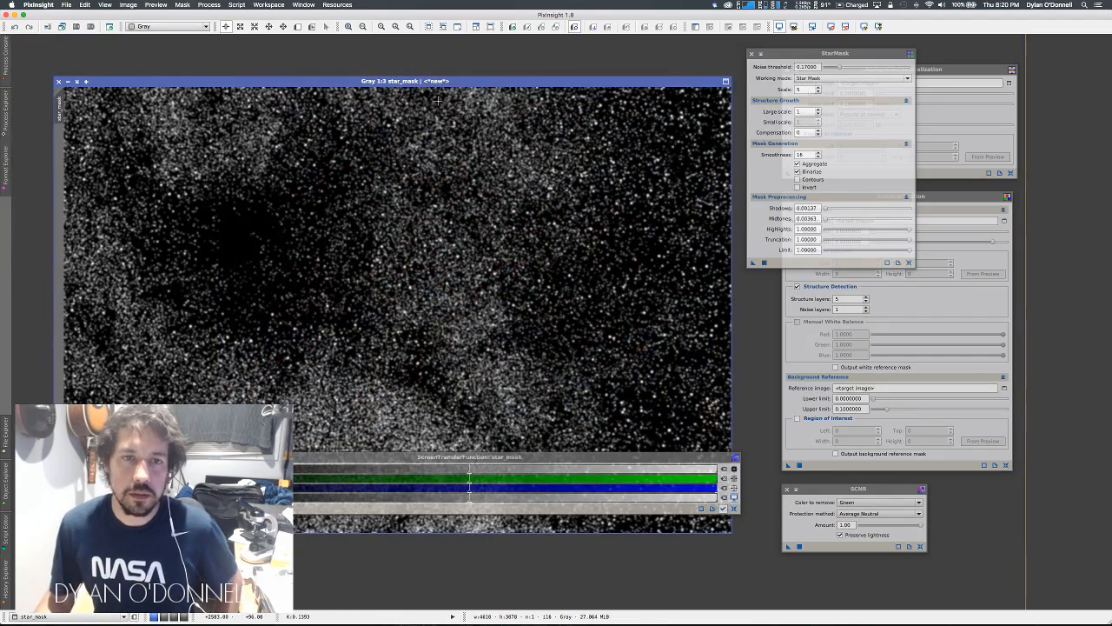
{"action": "left_click_drag", "start_coordinate": [357, 85], "coordinate": [666, 130]}
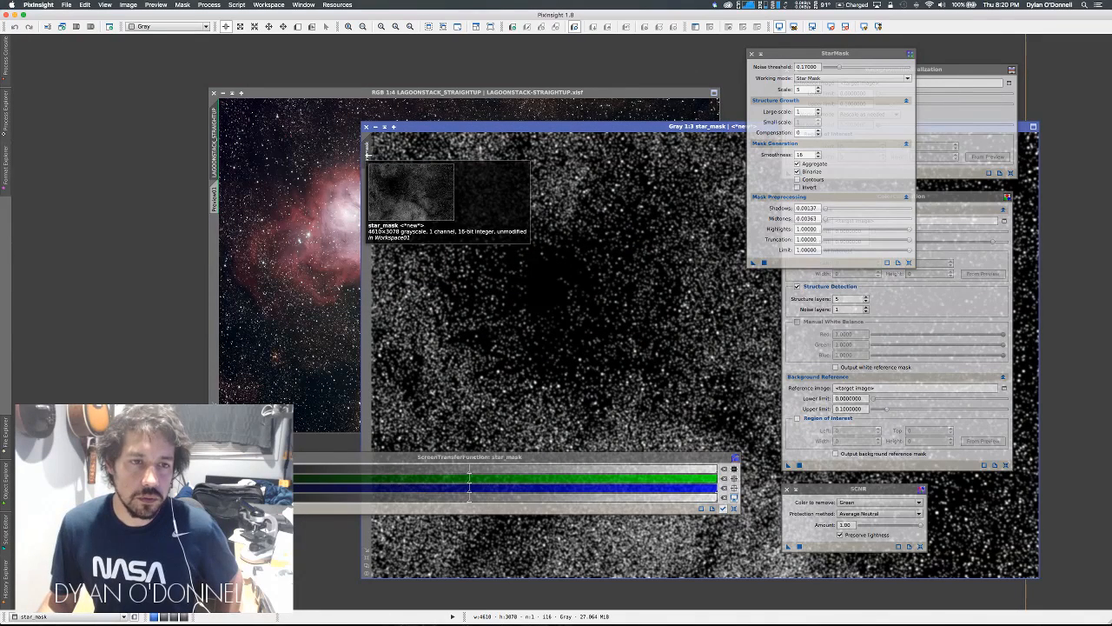
{"action": "mouse_move", "coordinate": [369, 156]}
{"action": "left_mouse_down"}
{"action": "mouse_move", "coordinate": [361, 177]}
{"action": "mouse_move", "coordinate": [215, 236]}
{"action": "mouse_move", "coordinate": [368, 163]}
{"action": "mouse_move", "coordinate": [215, 236]}
{"action": "mouse_move", "coordinate": [362, 153]}
{"action": "mouse_move", "coordinate": [217, 241]}
{"action": "mouse_move", "coordinate": [359, 174]}
{"action": "mouse_move", "coordinate": [363, 161]}
{"action": "left_mouse_up"}
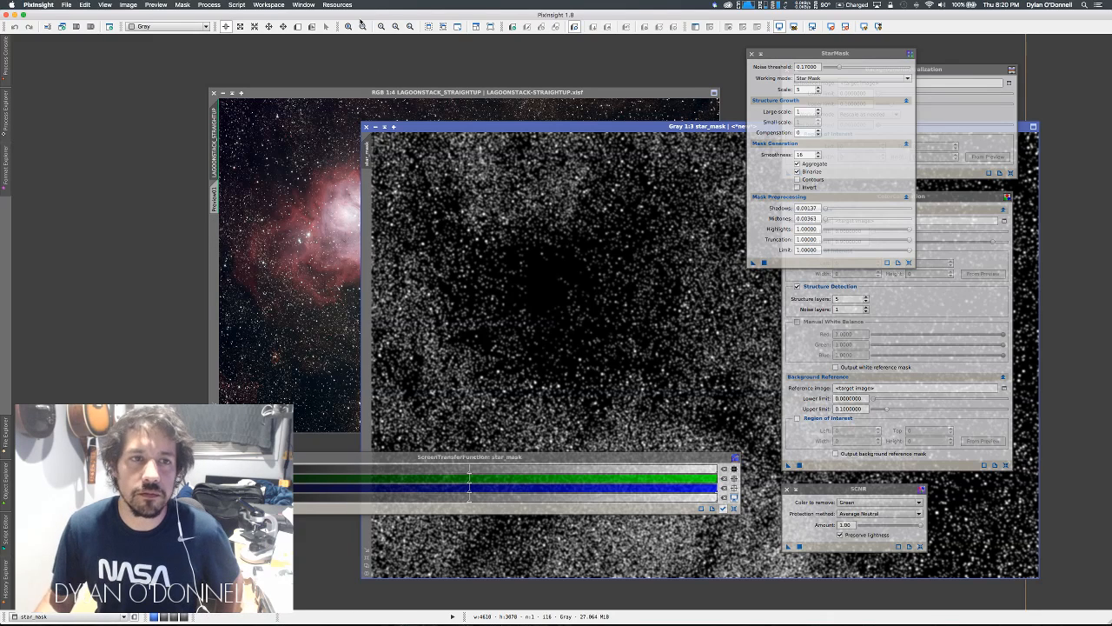
{"action": "left_click", "coordinate": [237, 5]}
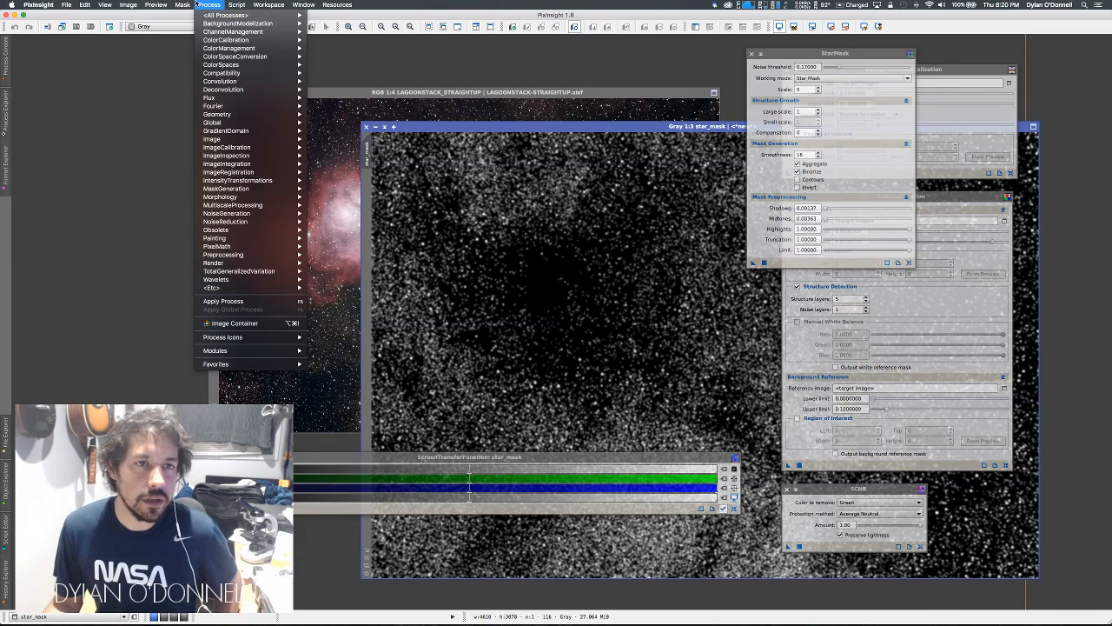
{"action": "mouse_move", "coordinate": [185, 4]}
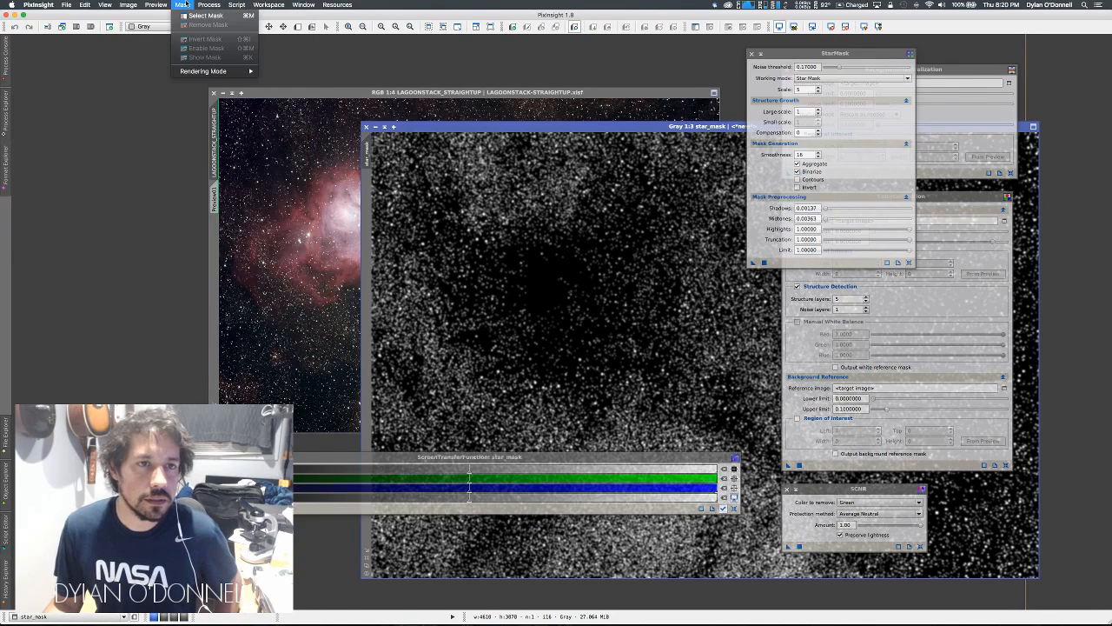
{"action": "left_click", "coordinate": [295, 96]}
{"action": "left_click", "coordinate": [283, 94]}
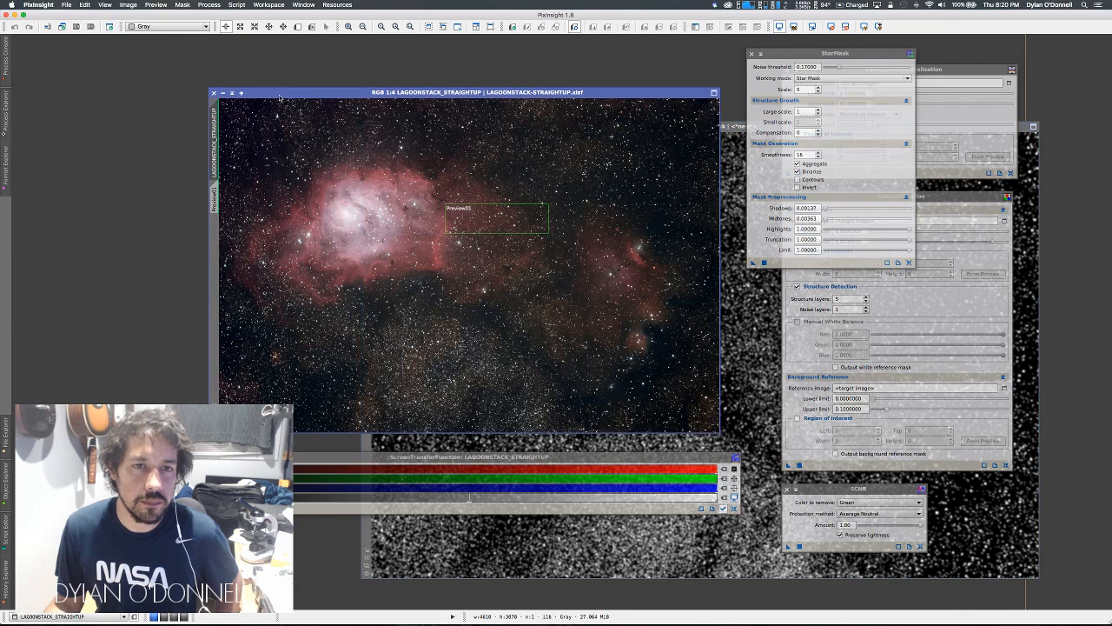
{"action": "left_click", "coordinate": [183, 5]}
{"action": "left_click", "coordinate": [196, 16]}
{"action": "left_click", "coordinate": [498, 308]}
{"action": "left_click", "coordinate": [464, 327]}
{"action": "left_click", "coordinate": [638, 330]}
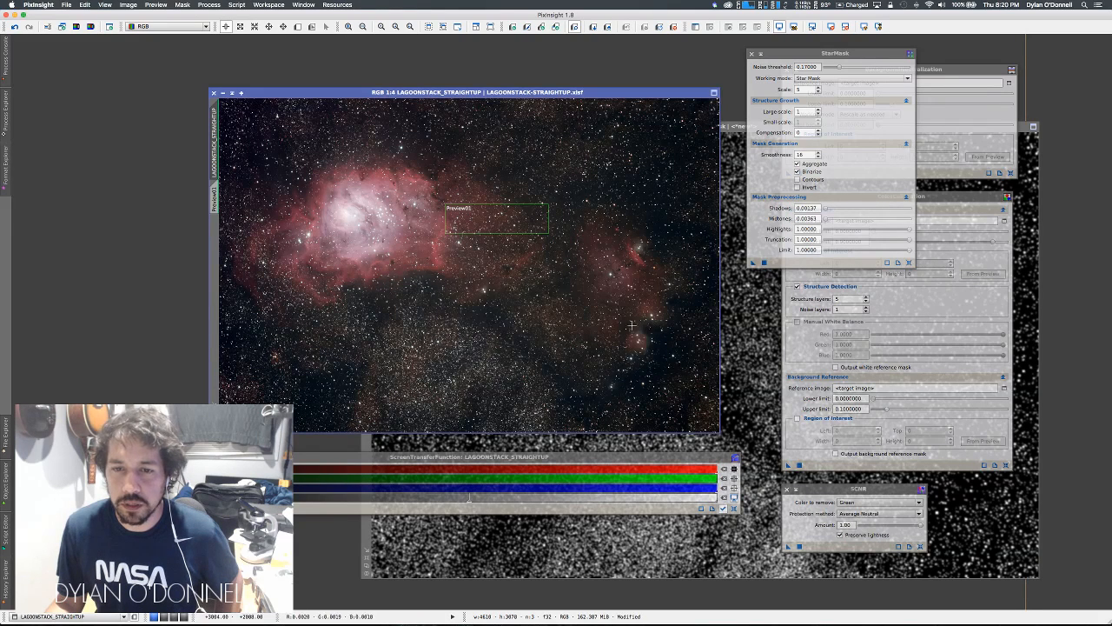
- Apply star_mask as the mask of the LAGOONSTACK_STRAIGHTUP image and shift the image window away from the mask
{"action": "left_click", "coordinate": [732, 131]}
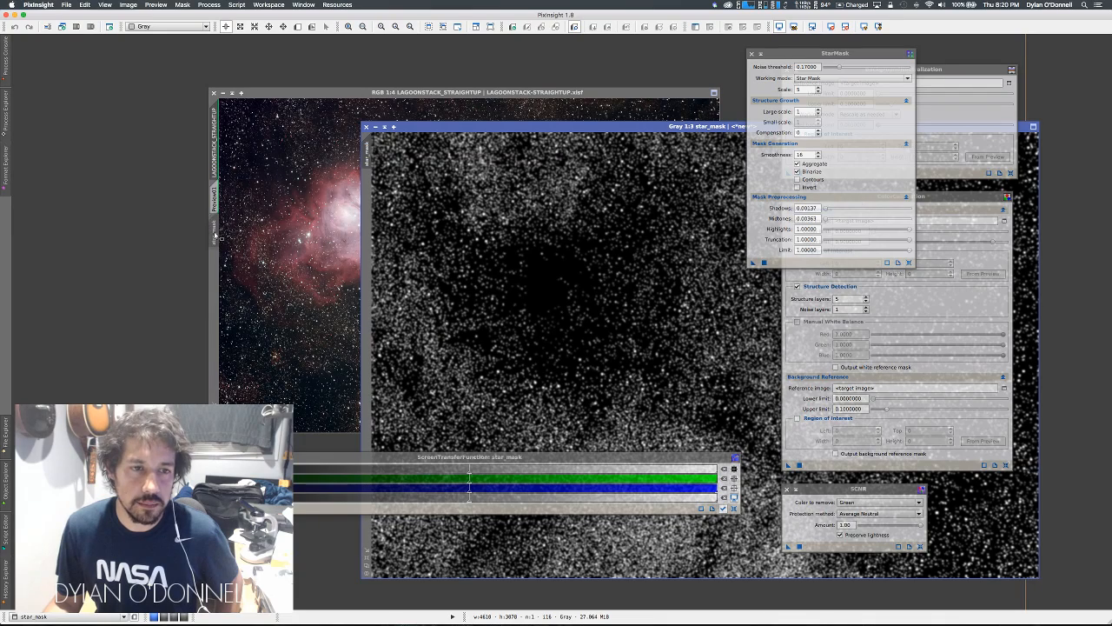
{"action": "left_click_drag", "start_coordinate": [221, 237], "coordinate": [217, 238]}
{"action": "left_click_drag", "start_coordinate": [278, 95], "coordinate": [222, 80]}
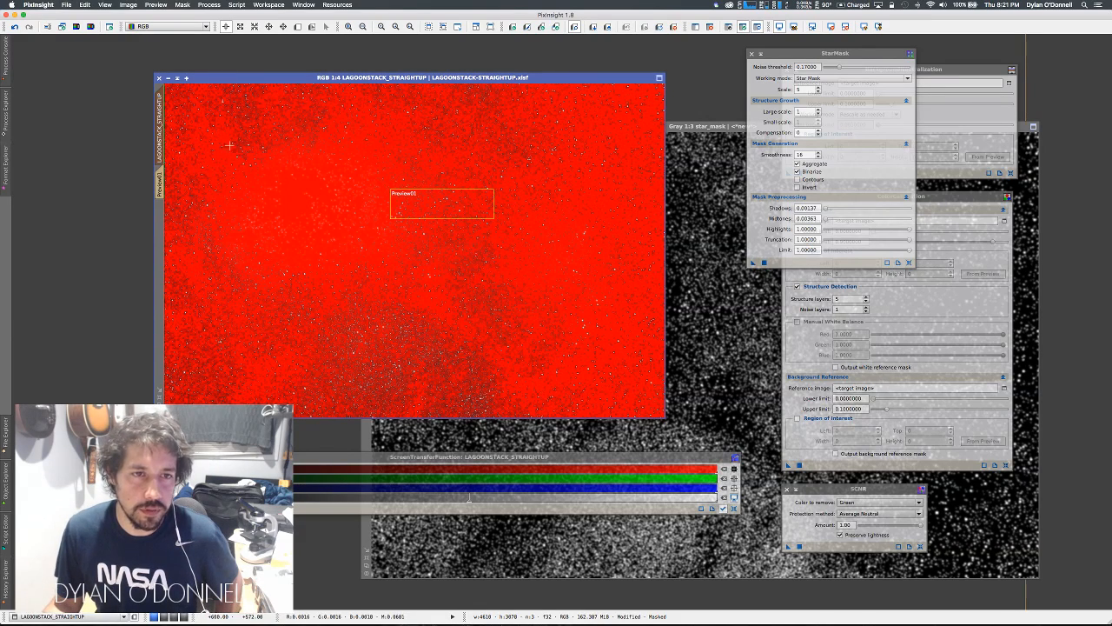
- Invert the star mask on the nebula image to compare the protected areas, and invert it back
{"action": "left_click", "coordinate": [180, 4]}
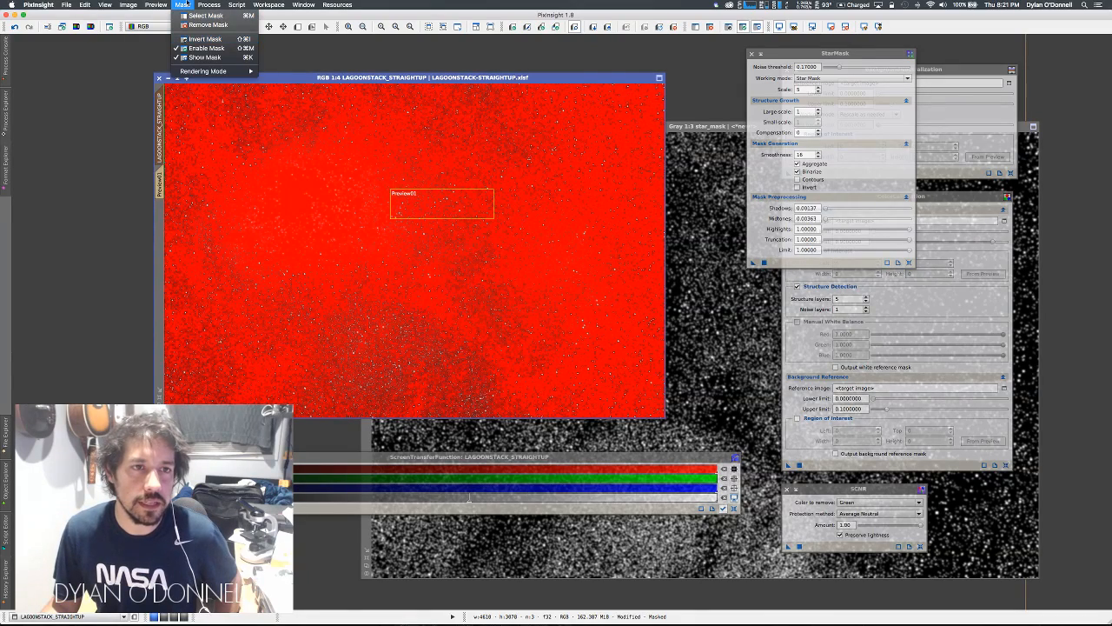
{"action": "left_click", "coordinate": [191, 40]}
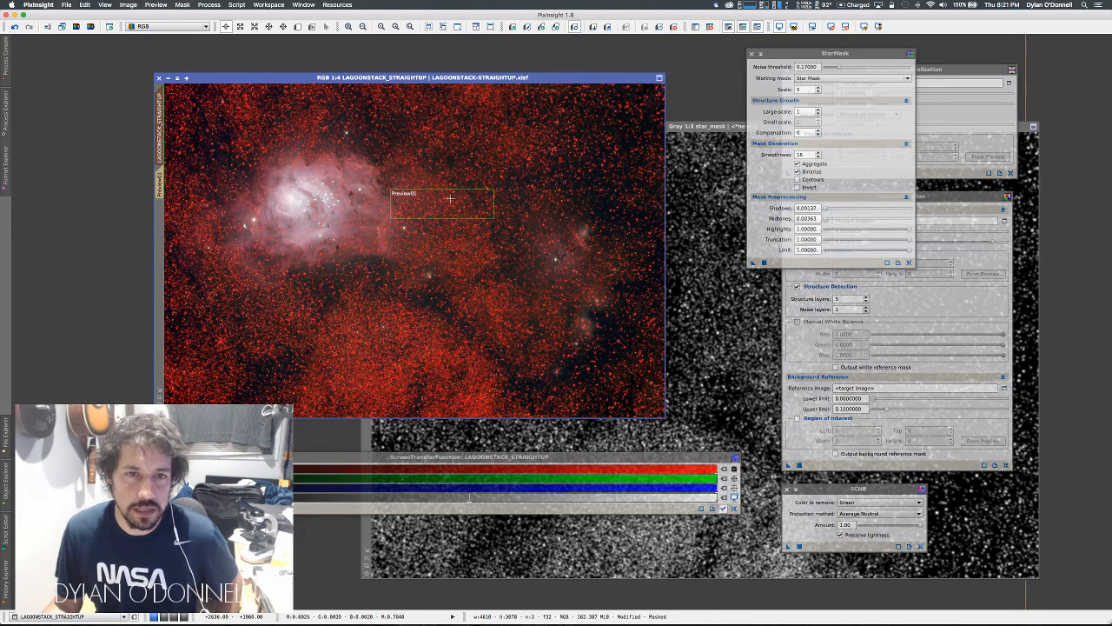
{"action": "left_click", "coordinate": [183, 4]}
{"action": "left_click", "coordinate": [202, 40]}
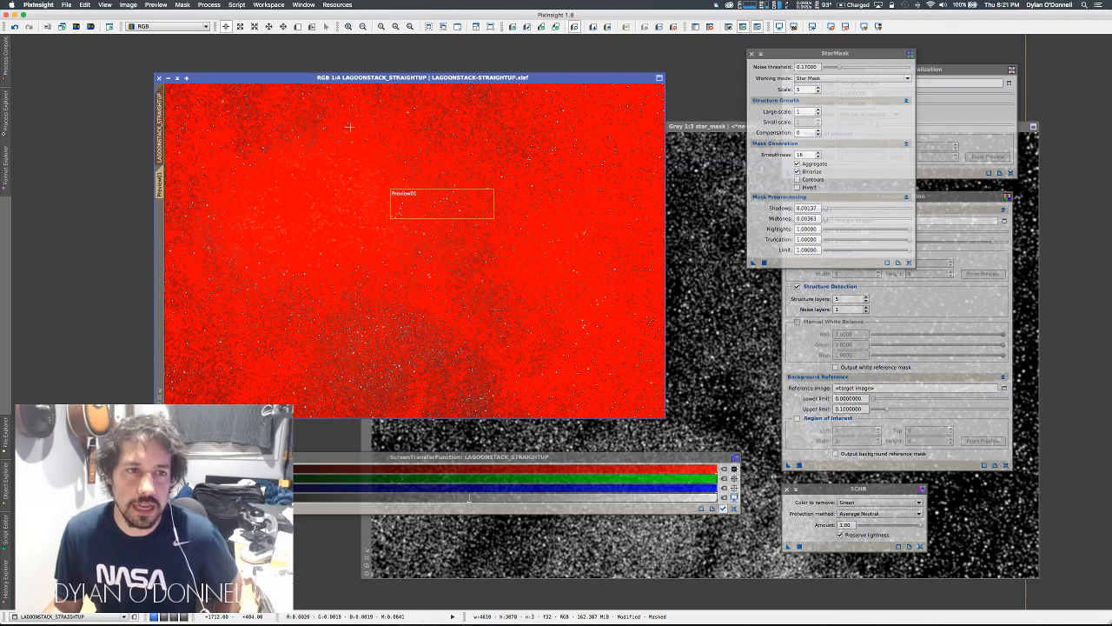
- Hide the mask overlay while keeping the mask enabled, and switch to Preview01
{"action": "left_click", "coordinate": [182, 4]}
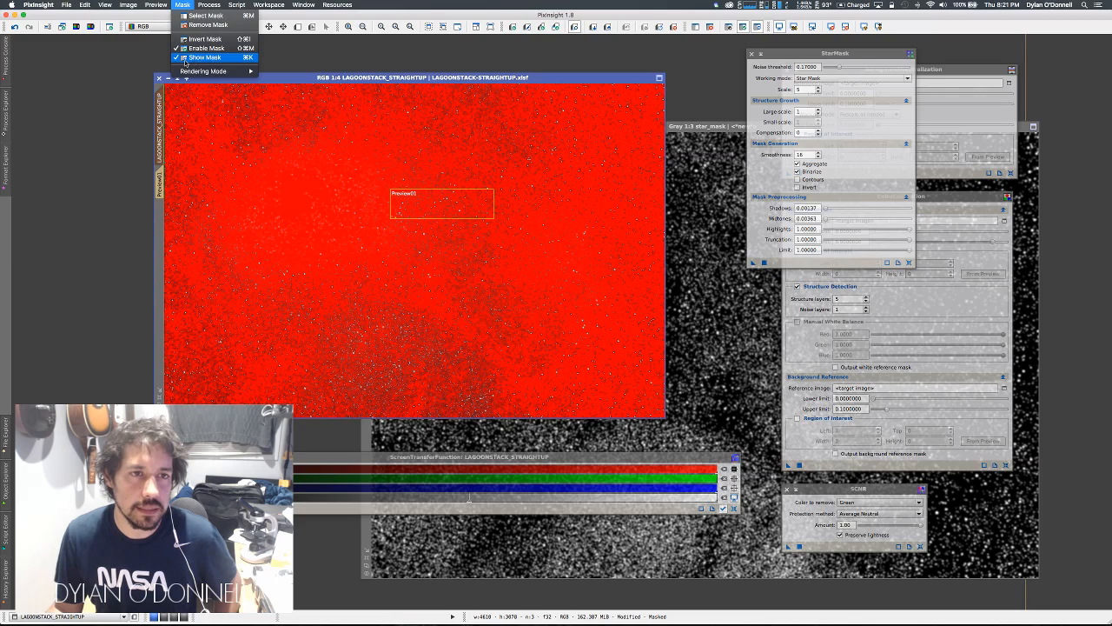
{"action": "left_click", "coordinate": [191, 57]}
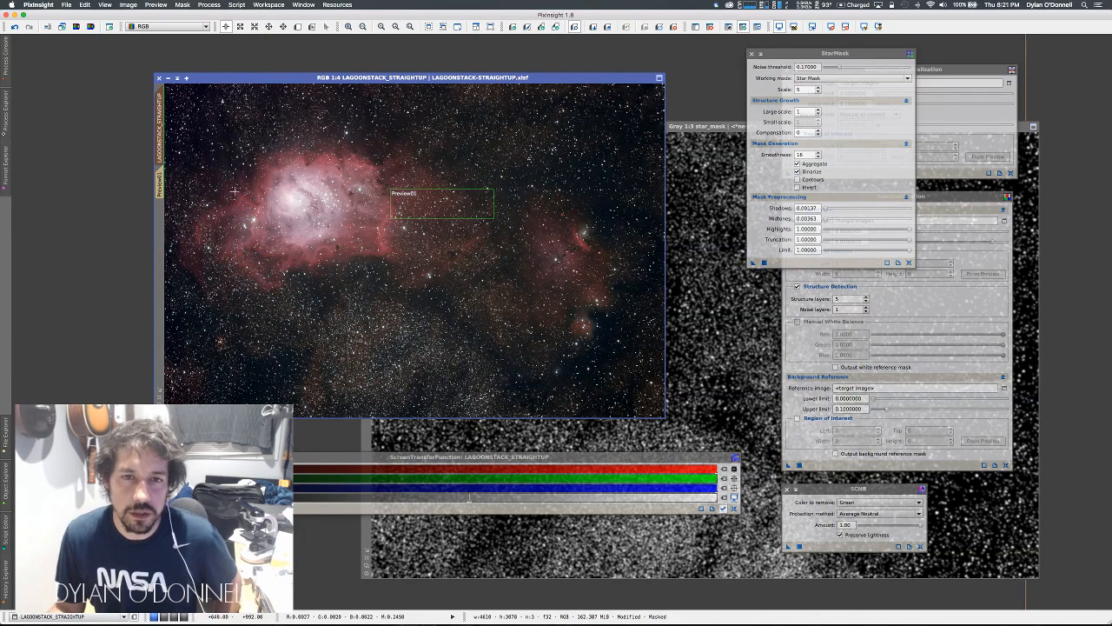
{"action": "left_click", "coordinate": [160, 178]}
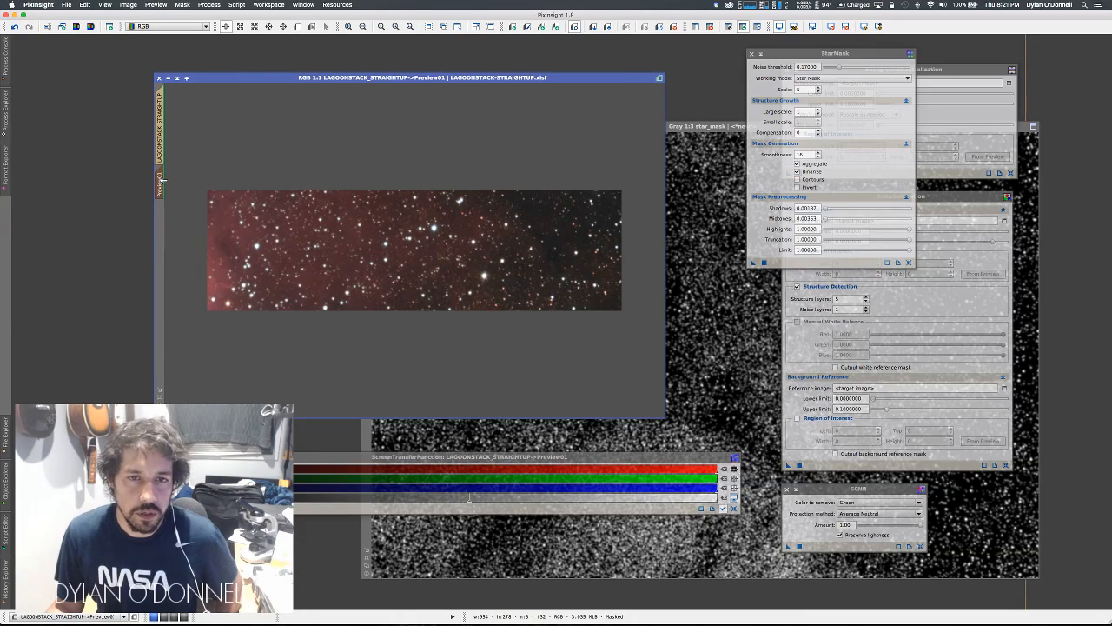
- Open MorphologicalTransformation and apply a trial Erosion (Minimum) with one iteration to Preview01, keeping the preview clear of the dialog
{"action": "left_click", "coordinate": [208, 4]}
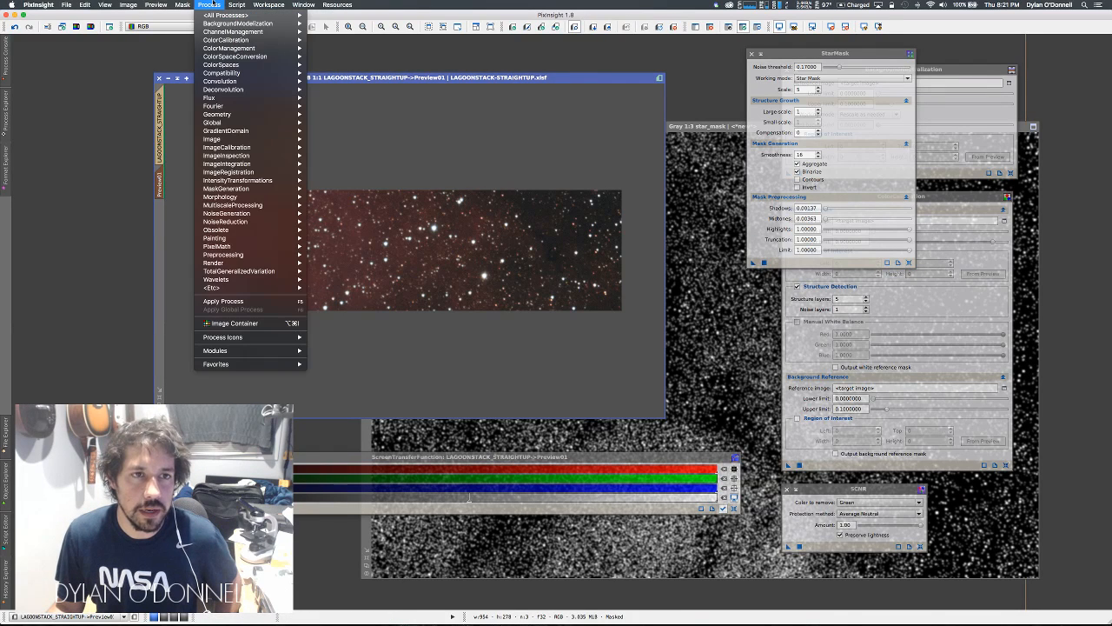
{"action": "mouse_move", "coordinate": [218, 199]}
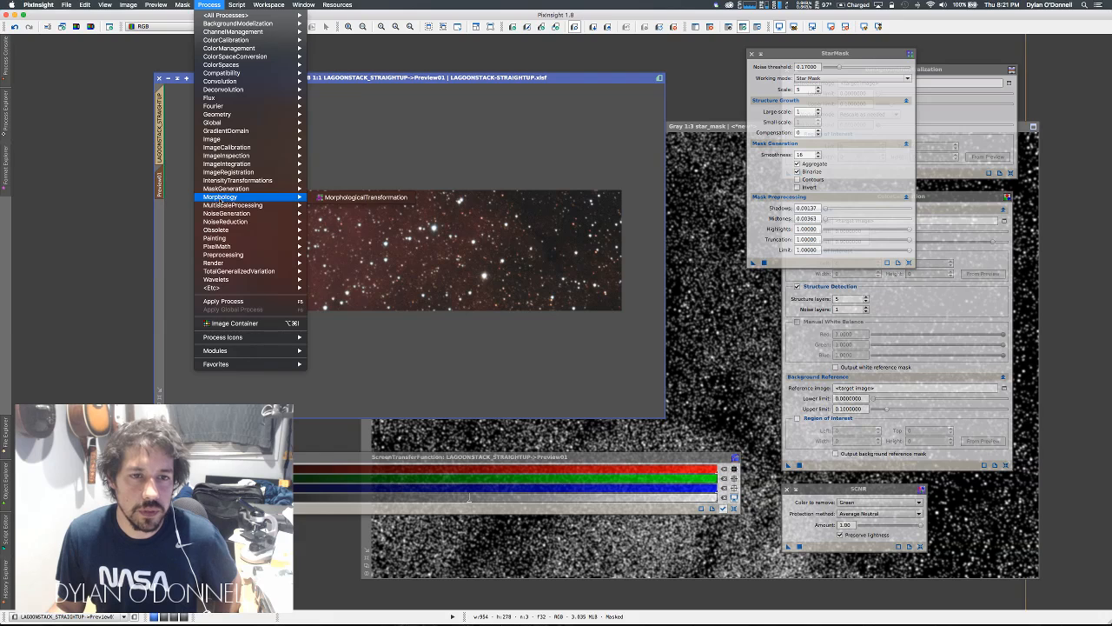
{"action": "left_click", "coordinate": [345, 198]}
{"action": "left_click_drag", "start_coordinate": [706, 298], "coordinate": [709, 55]}
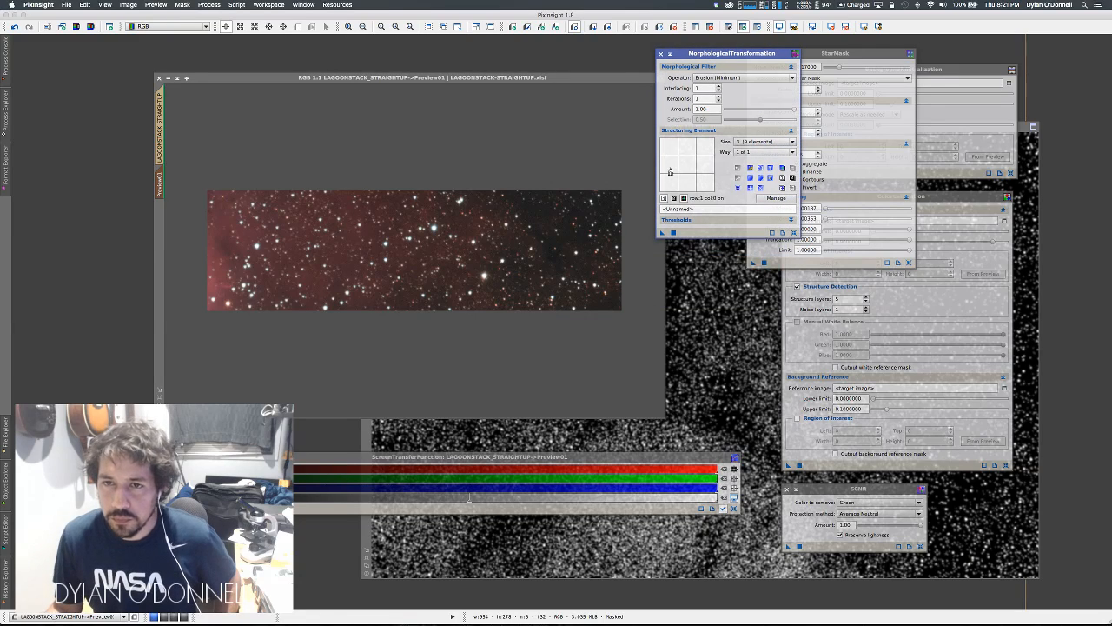
{"action": "left_click_drag", "start_coordinate": [663, 233], "coordinate": [558, 245]}
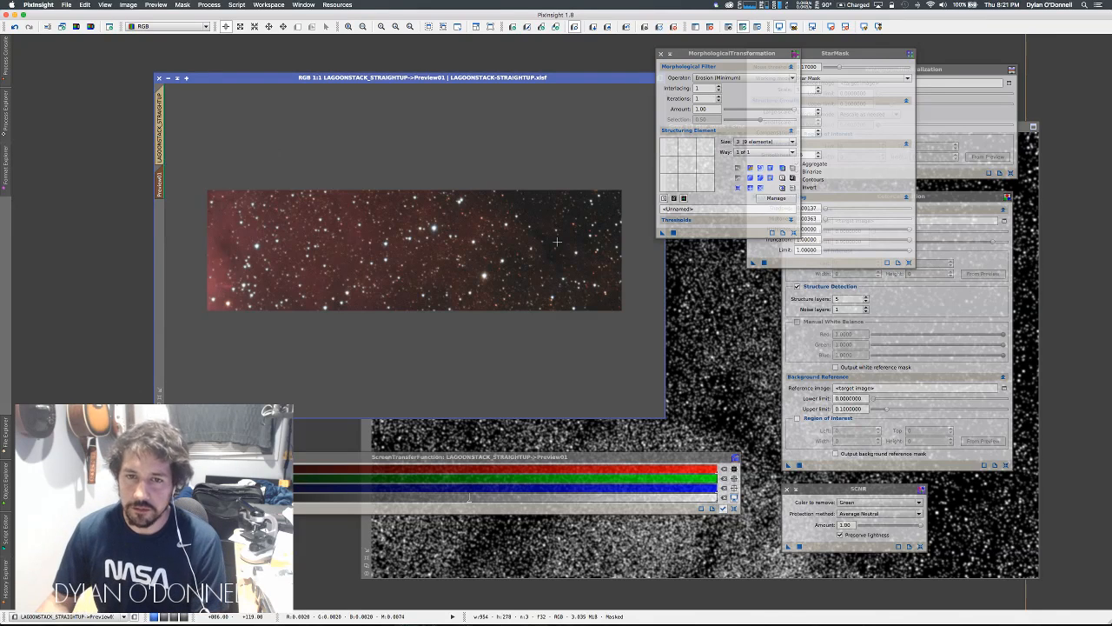
{"action": "left_click_drag", "start_coordinate": [478, 81], "coordinate": [431, 88]}
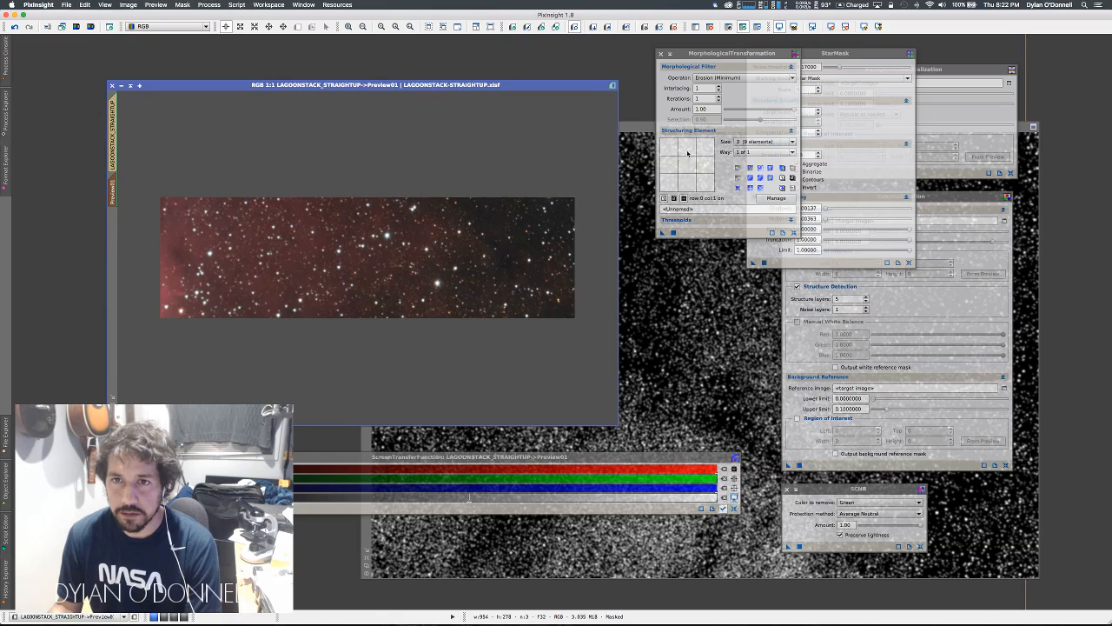
- Set the erosion's iterations to 5 and test it on Preview01
{"action": "left_click", "coordinate": [719, 97]}
{"action": "left_click", "coordinate": [718, 98]}
{"action": "left_click", "coordinate": [719, 98]}
{"action": "left_click", "coordinate": [719, 97]}
{"action": "left_click_drag", "start_coordinate": [662, 233], "coordinate": [464, 258]}
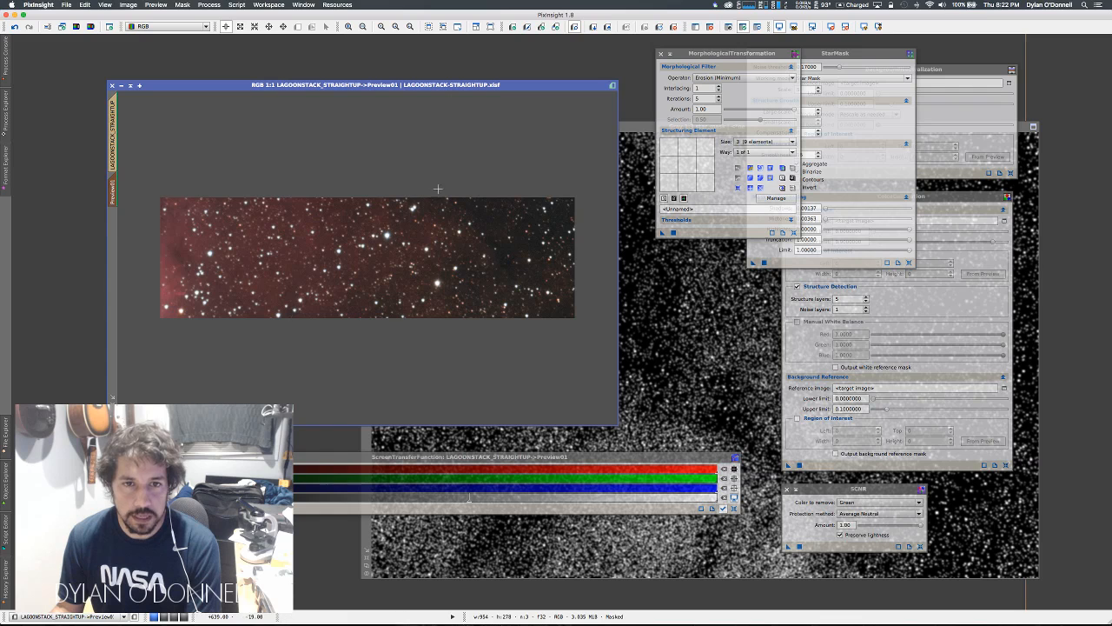
{"action": "left_click_drag", "start_coordinate": [663, 233], "coordinate": [323, 291]}
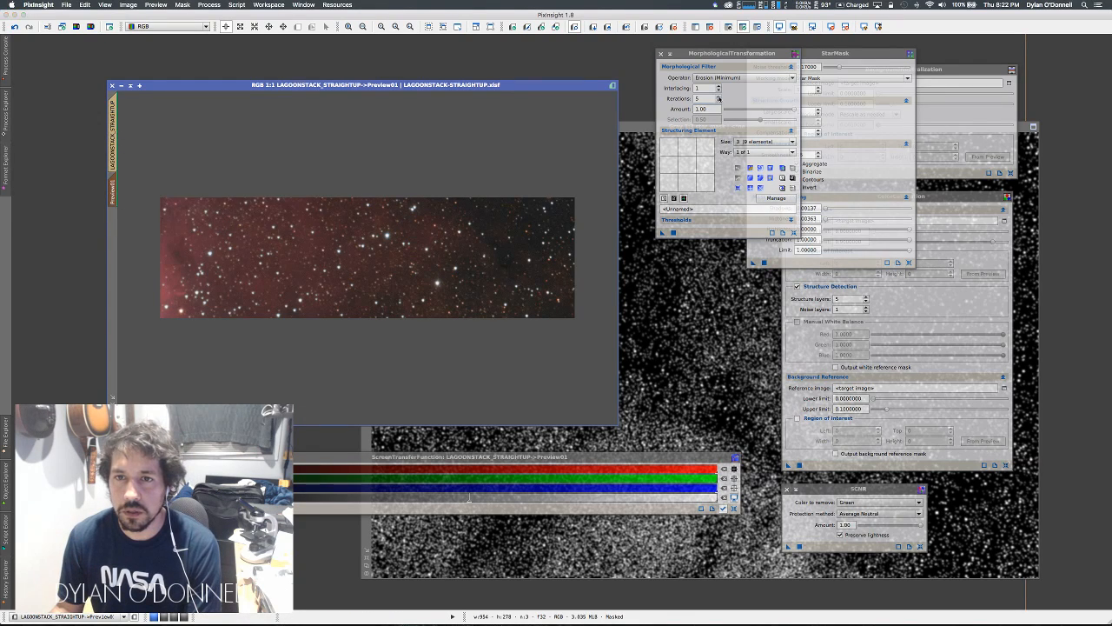
- Set the erosion's iterations to 8 and test the star reduction on Preview01
{"action": "left_click", "coordinate": [714, 98]}
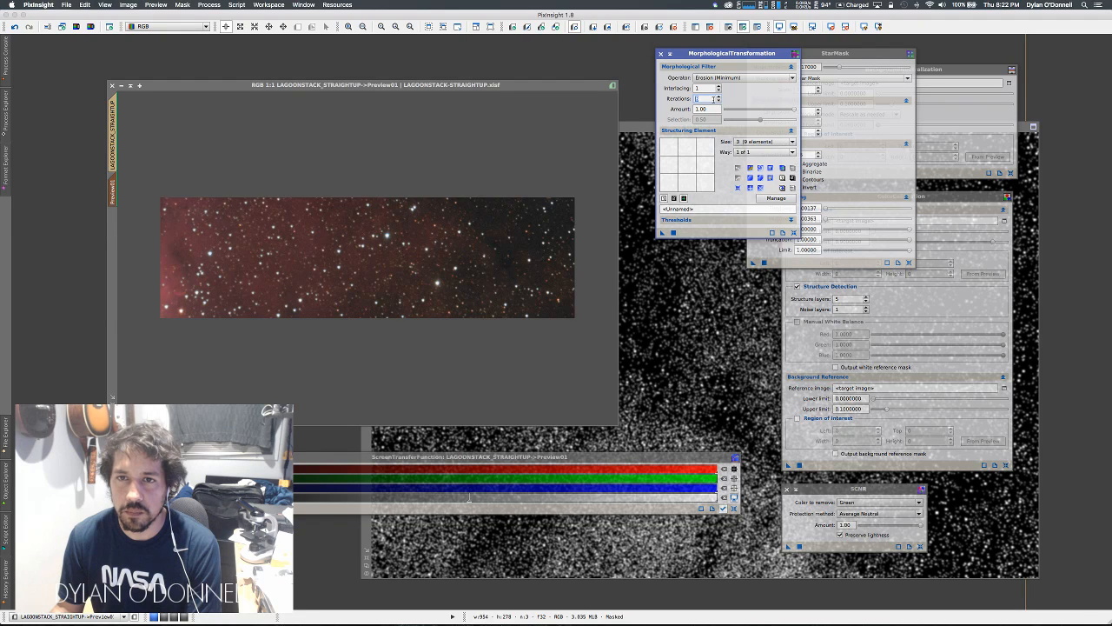
{"action": "type", "text": "8"}
{"action": "left_click", "coordinate": [496, 246]}
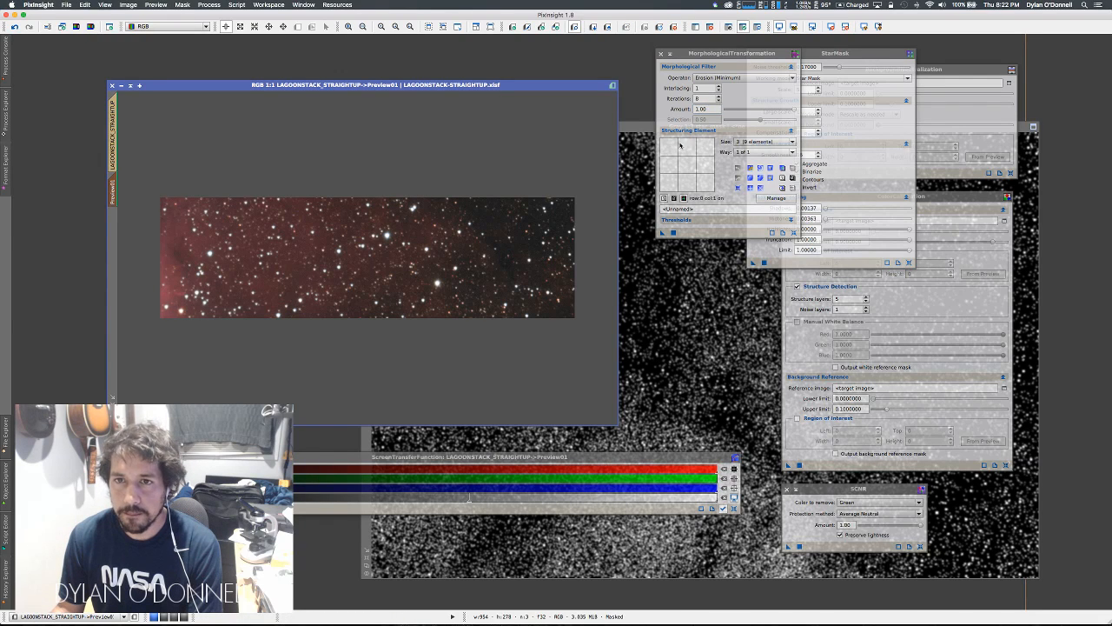
{"action": "left_click", "coordinate": [663, 232]}
{"action": "left_click_drag", "start_coordinate": [663, 233], "coordinate": [445, 243]}
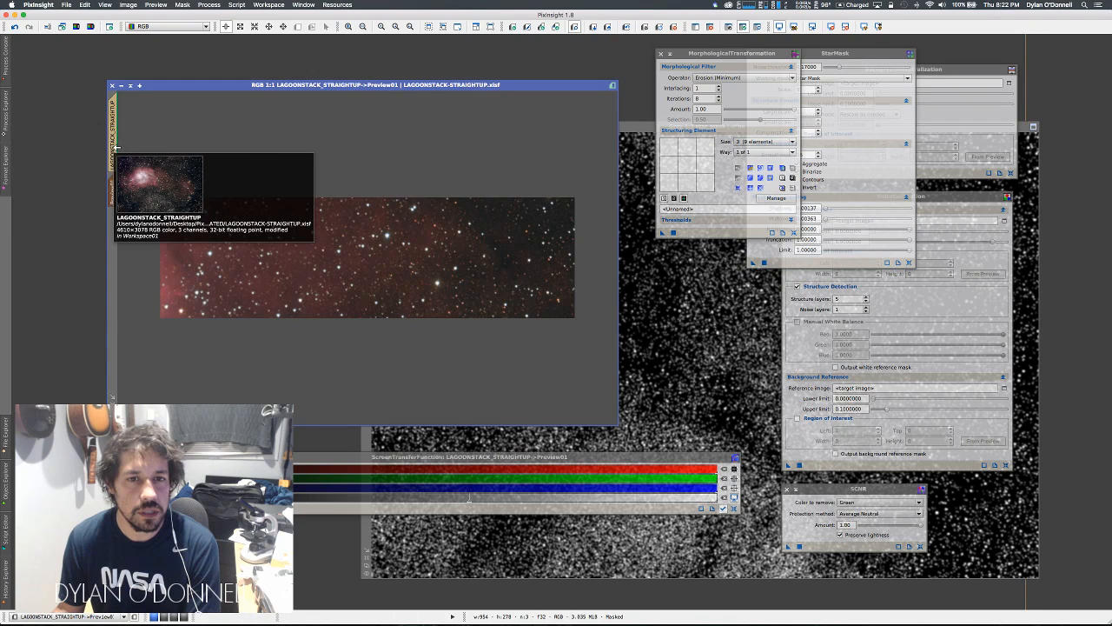
- Apply the eight-iteration erosion to the full masked LAGOONSTACK_STRAIGHTUP image
{"action": "left_click", "coordinate": [114, 146]}
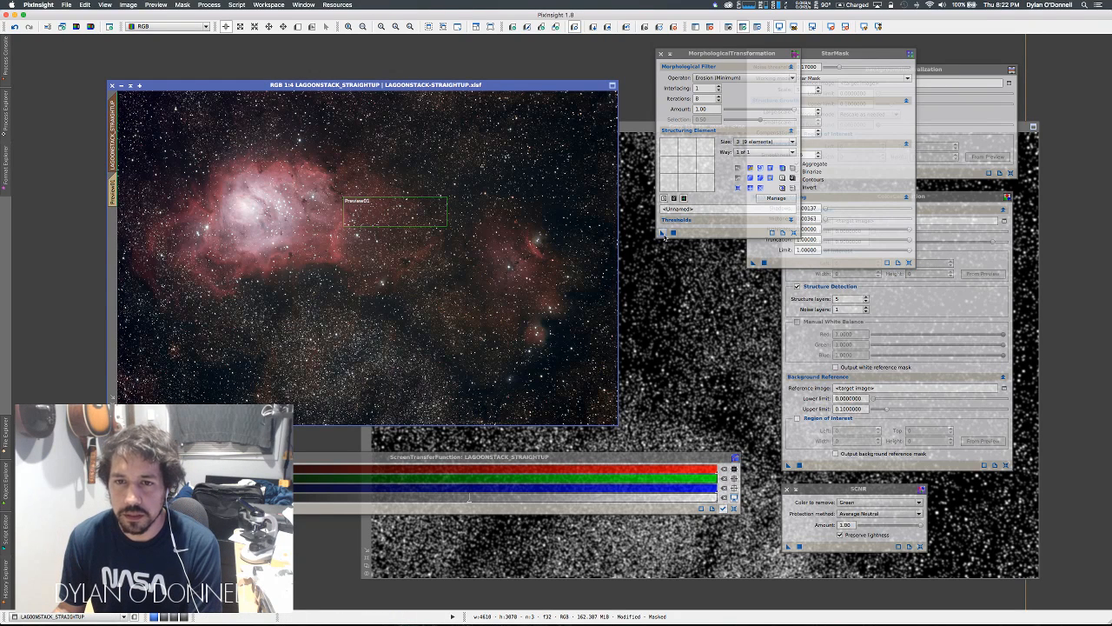
{"action": "left_click_drag", "start_coordinate": [662, 232], "coordinate": [491, 181]}
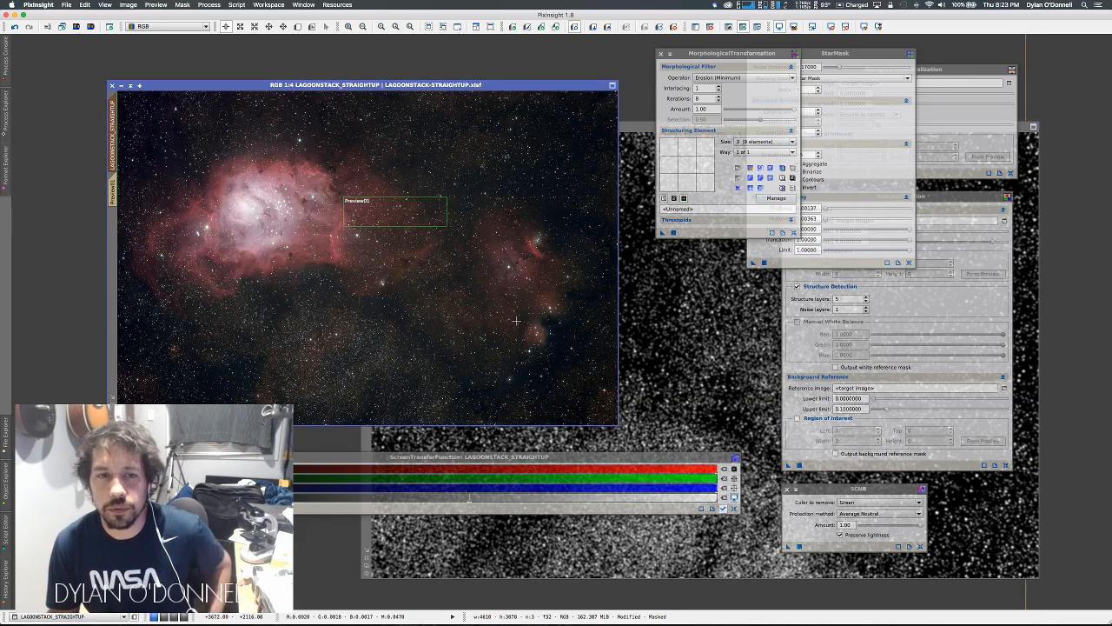
{"action": "left_click", "coordinate": [208, 4]}
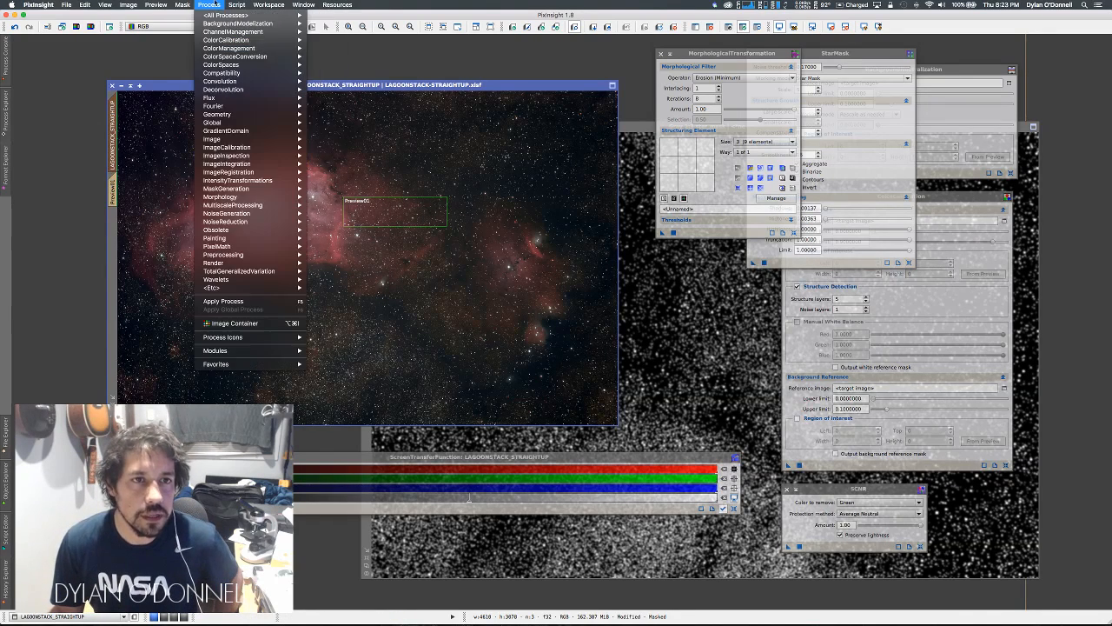
{"action": "left_click", "coordinate": [209, 4]}
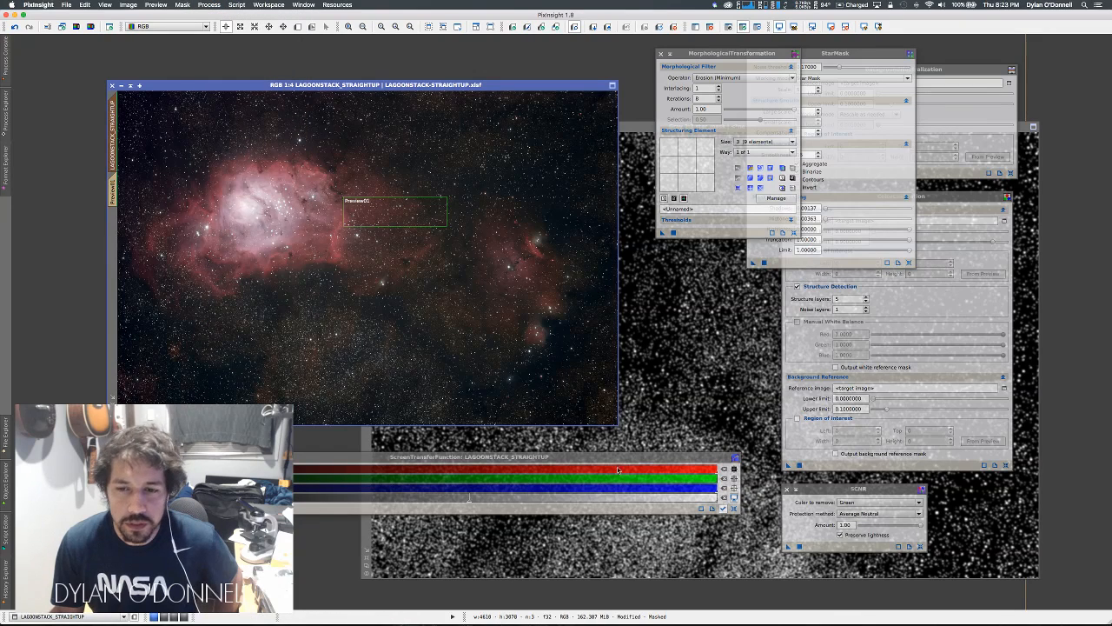
- Toggle the screen stretch on LAGOONSTACK_STRAIGHTUP to compare the unstretched data with the stretched view
{"action": "left_click", "coordinate": [735, 498]}
{"action": "left_click", "coordinate": [735, 498]}
{"action": "left_click", "coordinate": [734, 498]}
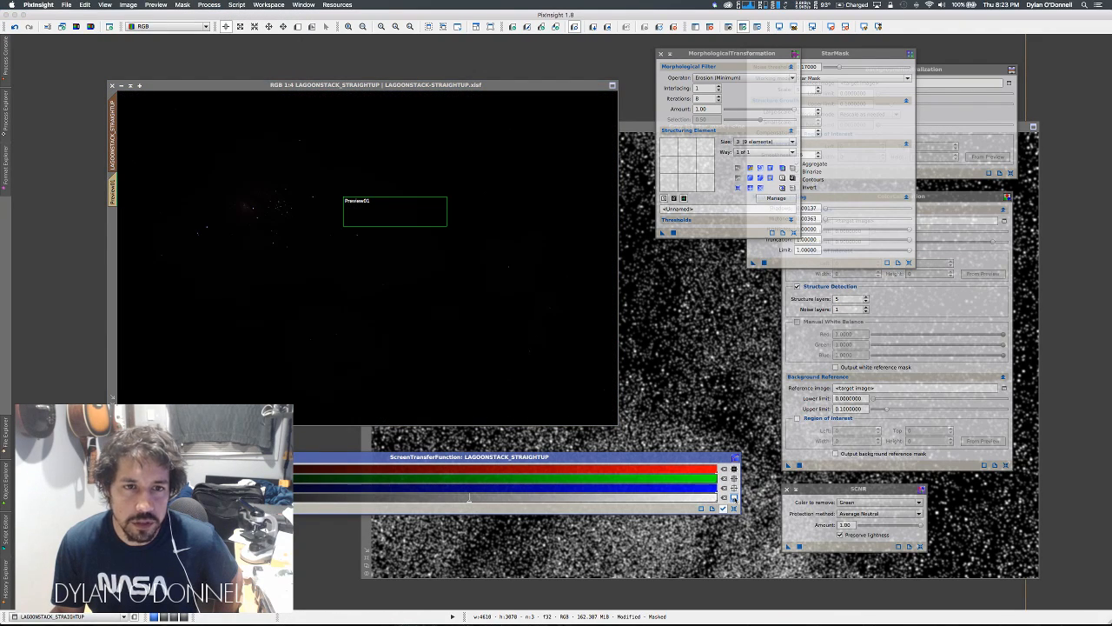
{"action": "left_click", "coordinate": [734, 498]}
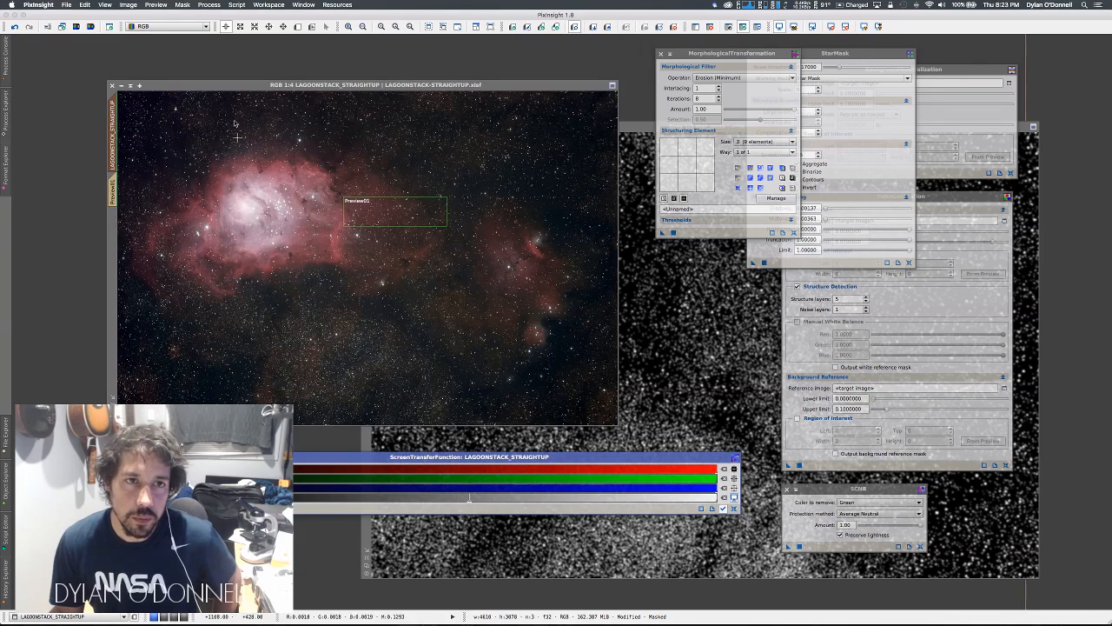
- Open HistogramTransformation beside the image and load the current ScreenTransferFunction stretch into it
{"action": "left_click", "coordinate": [201, 4]}
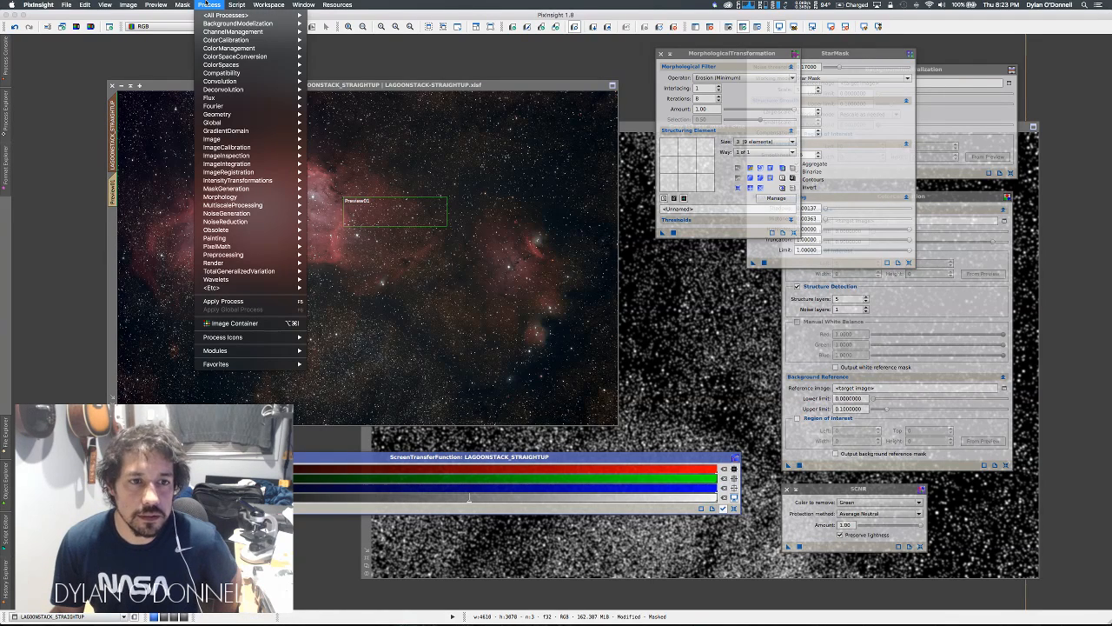
{"action": "mouse_move", "coordinate": [224, 181]}
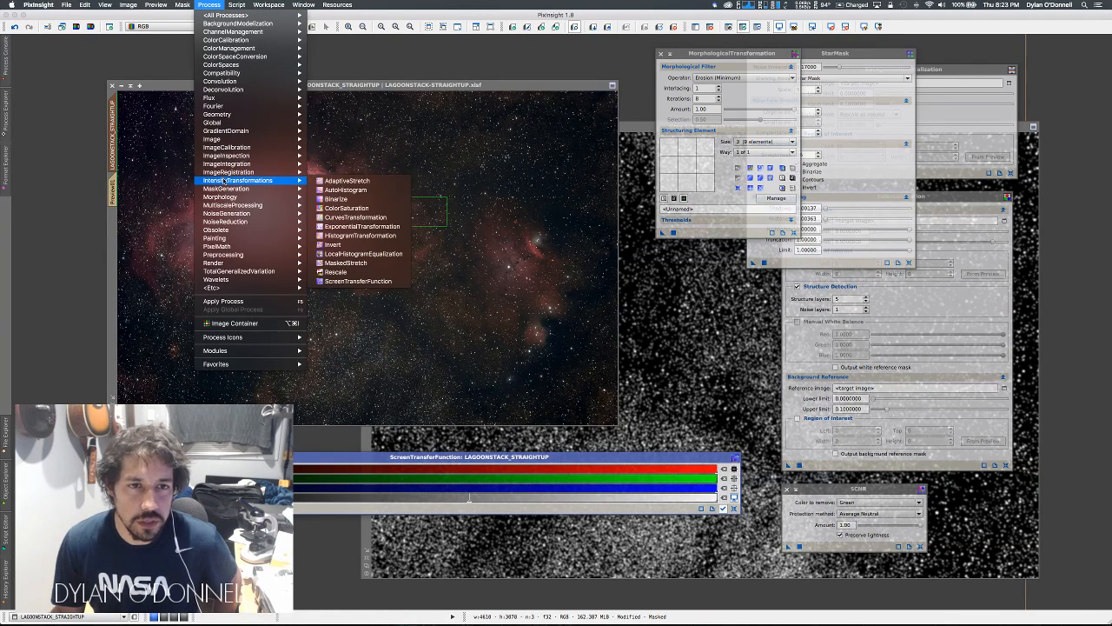
{"action": "left_click", "coordinate": [338, 237]}
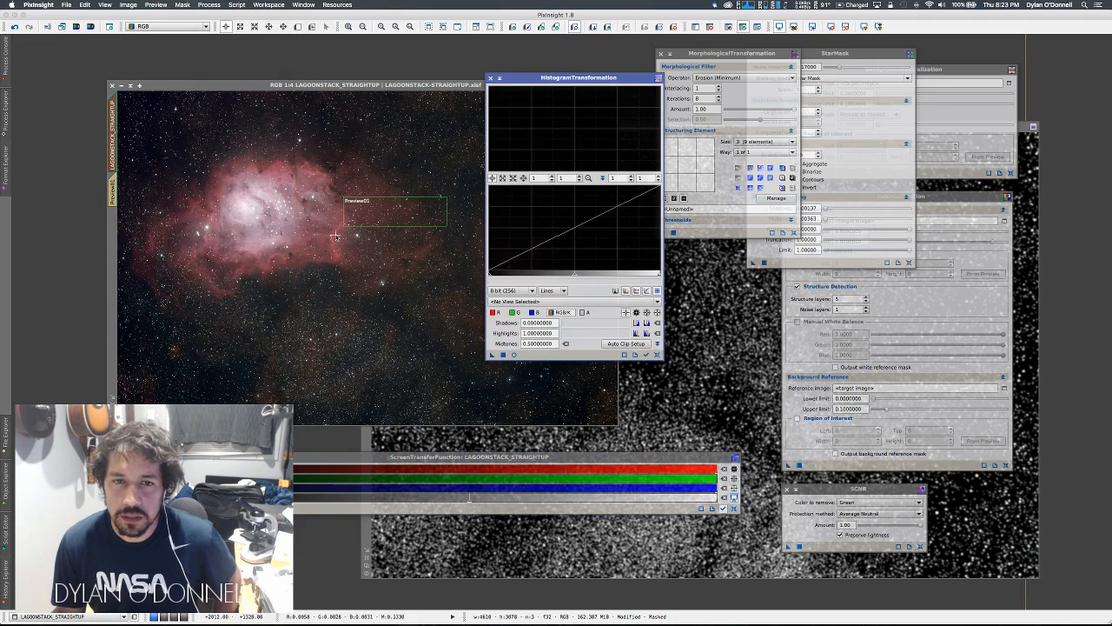
{"action": "left_click_drag", "start_coordinate": [536, 83], "coordinate": [684, 87]}
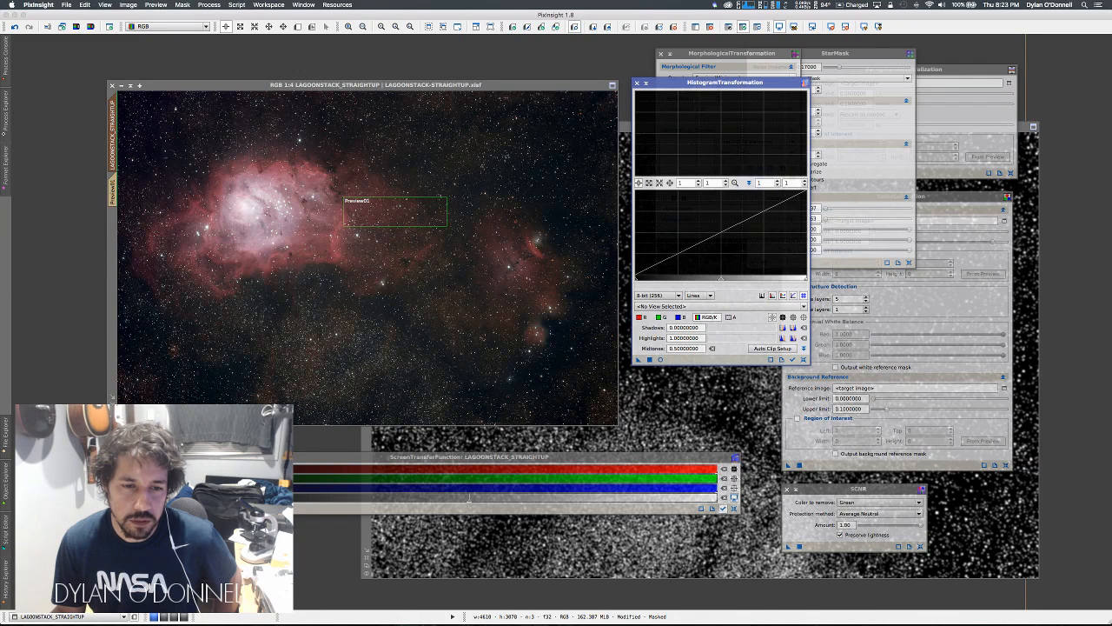
{"action": "left_click", "coordinate": [469, 498]}
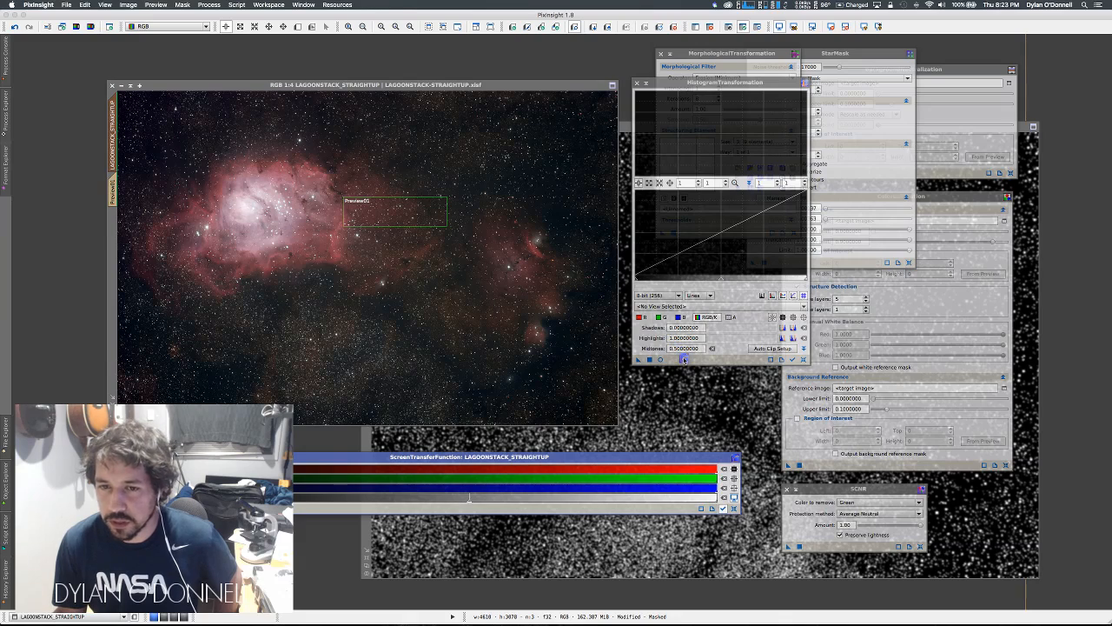
{"action": "left_click_drag", "start_coordinate": [684, 359], "coordinate": [684, 360]}
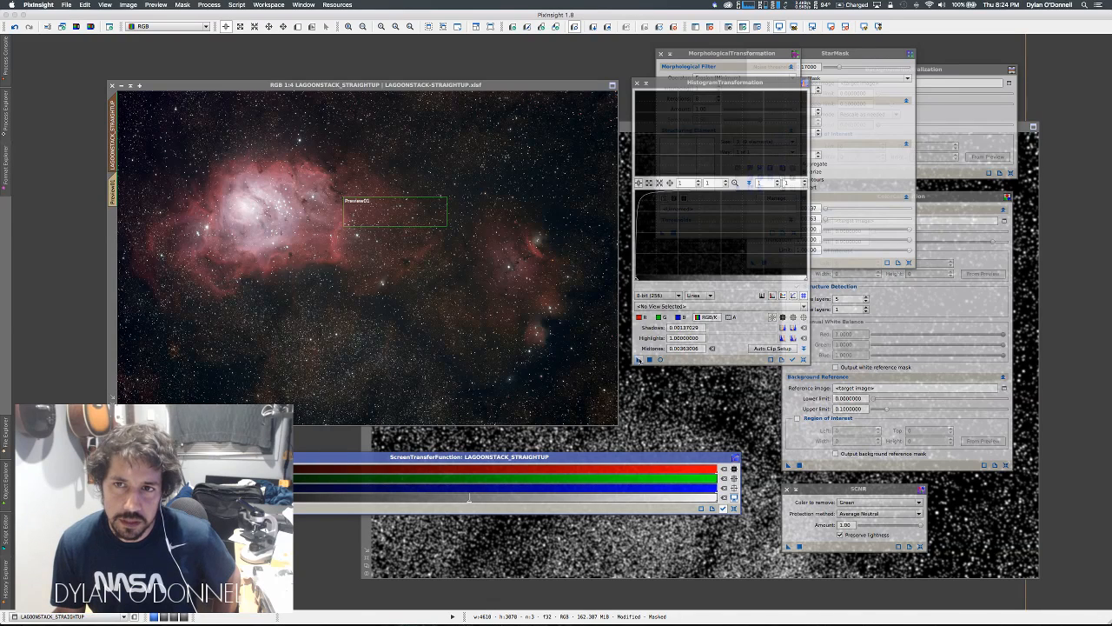
- Try the histogram stretch on the still masked LAGOONSTACK_STRAIGHTUP image and undo it
{"action": "left_click_drag", "start_coordinate": [639, 359], "coordinate": [341, 320]}
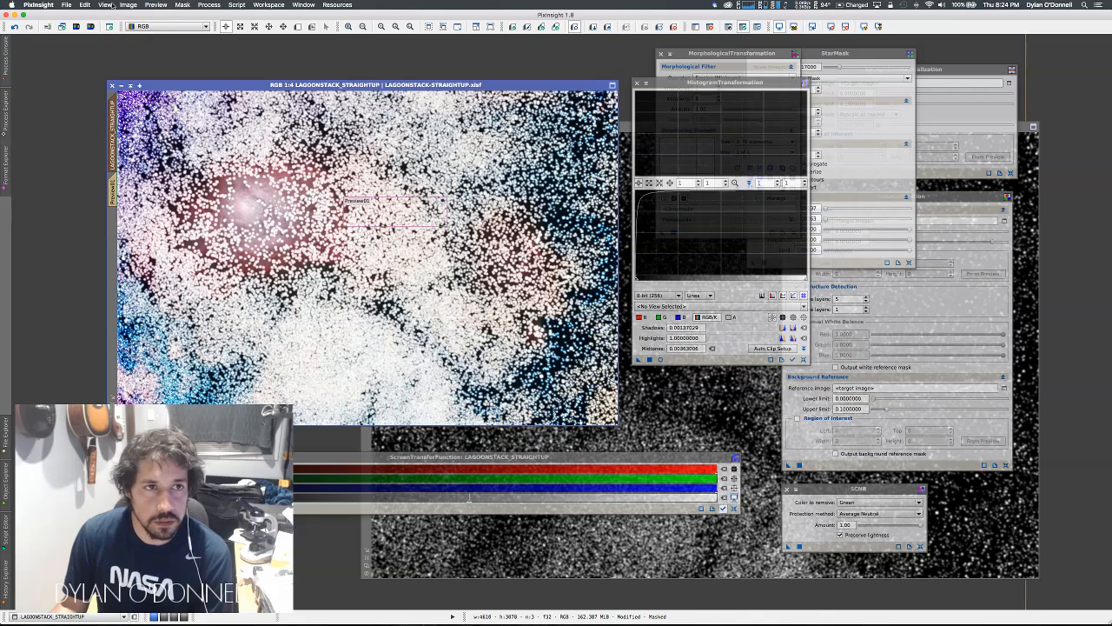
{"action": "left_click", "coordinate": [129, 5]}
{"action": "left_click", "coordinate": [132, 14]}
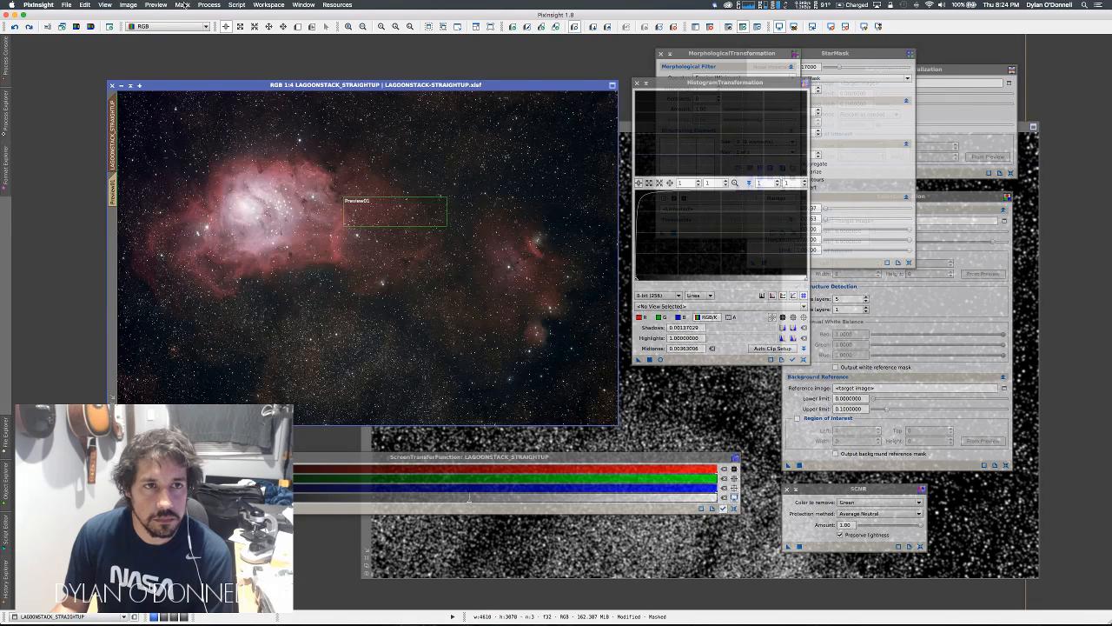
- Disable the star mask on the LAGOONSTACK_STRAIGHTUP image
{"action": "left_click", "coordinate": [184, 6]}
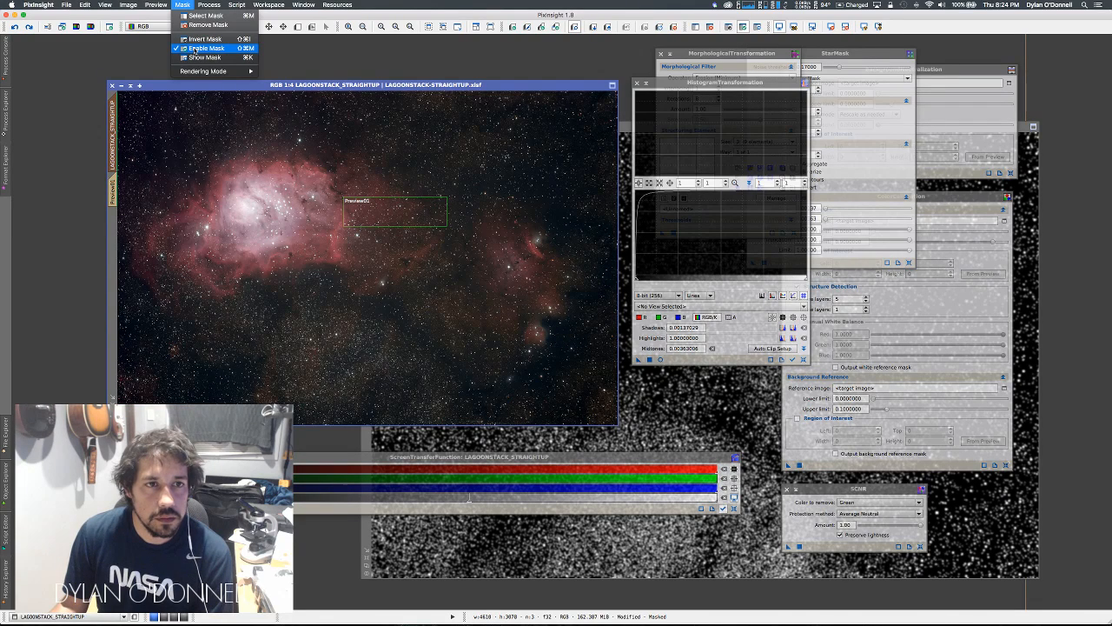
{"action": "left_click", "coordinate": [205, 48]}
{"action": "left_click", "coordinate": [185, 5]}
{"action": "left_click", "coordinate": [185, 5]}
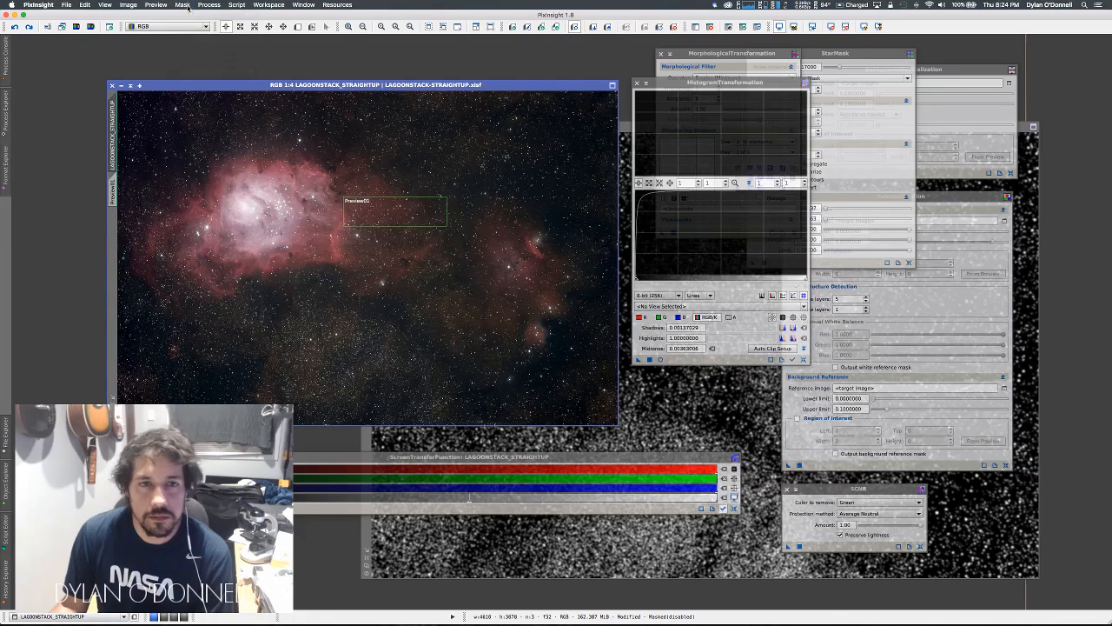
- Apply the histogram stretch to the full unmasked image and remove its temporary screen stretch
{"action": "left_click", "coordinate": [639, 361]}
{"action": "left_click_drag", "start_coordinate": [639, 361], "coordinate": [467, 339]}
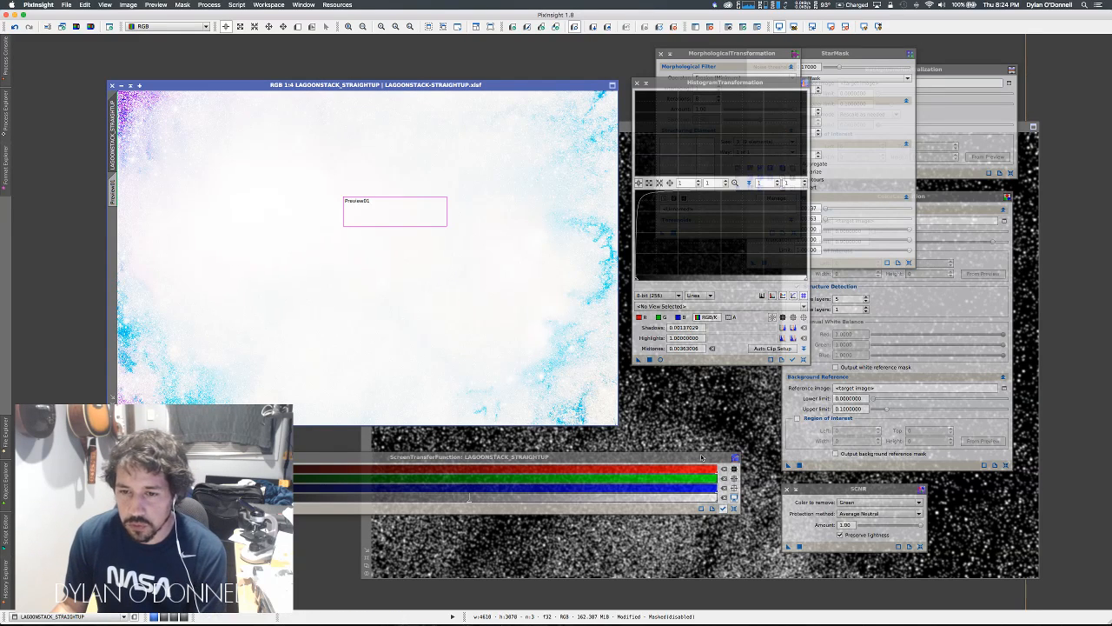
{"action": "left_click", "coordinate": [733, 498]}
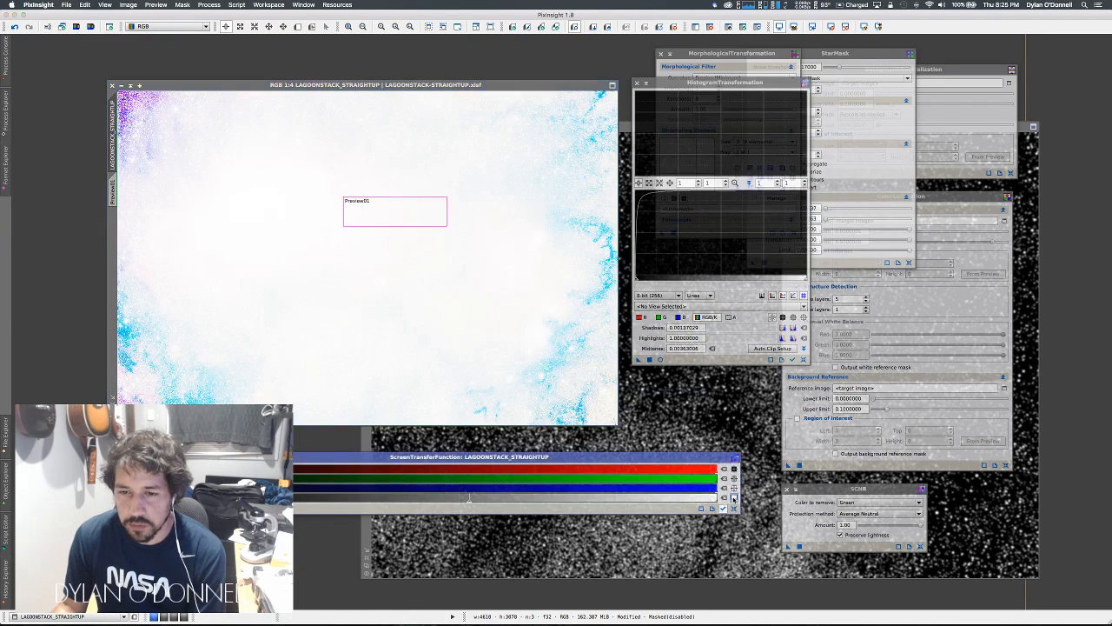
{"action": "left_click_drag", "start_coordinate": [167, 85], "coordinate": [158, 80]}
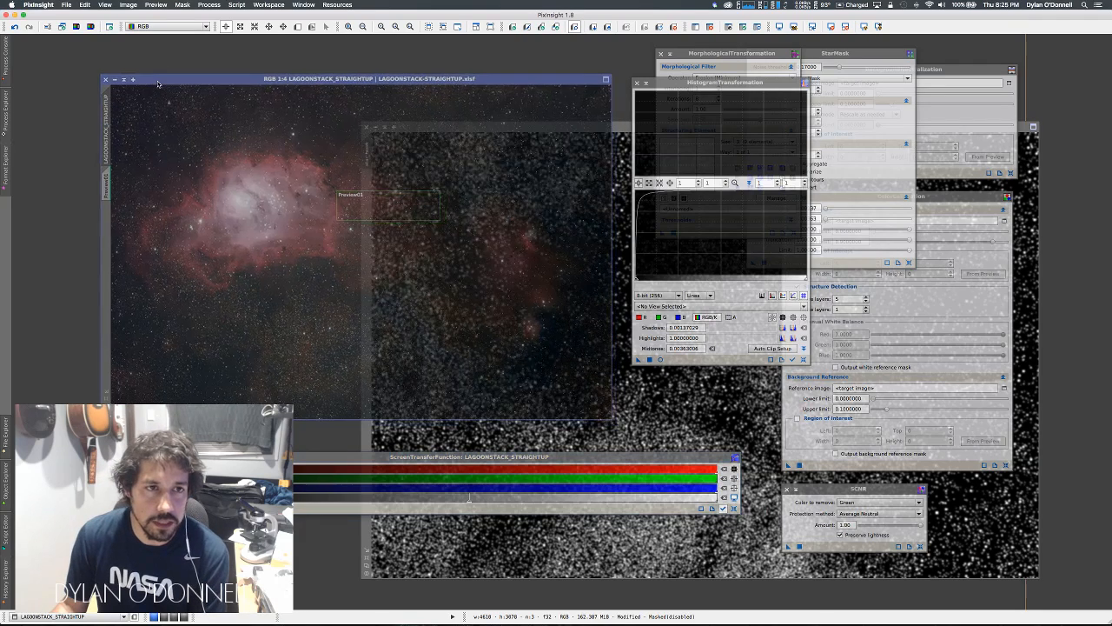
{"action": "left_click", "coordinate": [66, 4]}
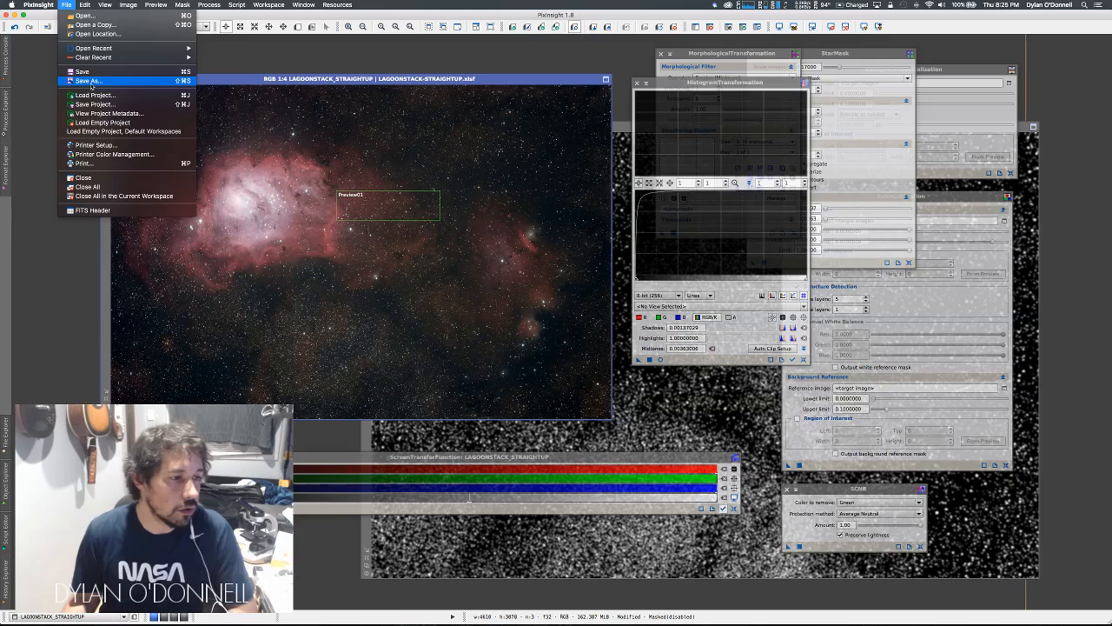
{"action": "mouse_move", "coordinate": [156, 5]}
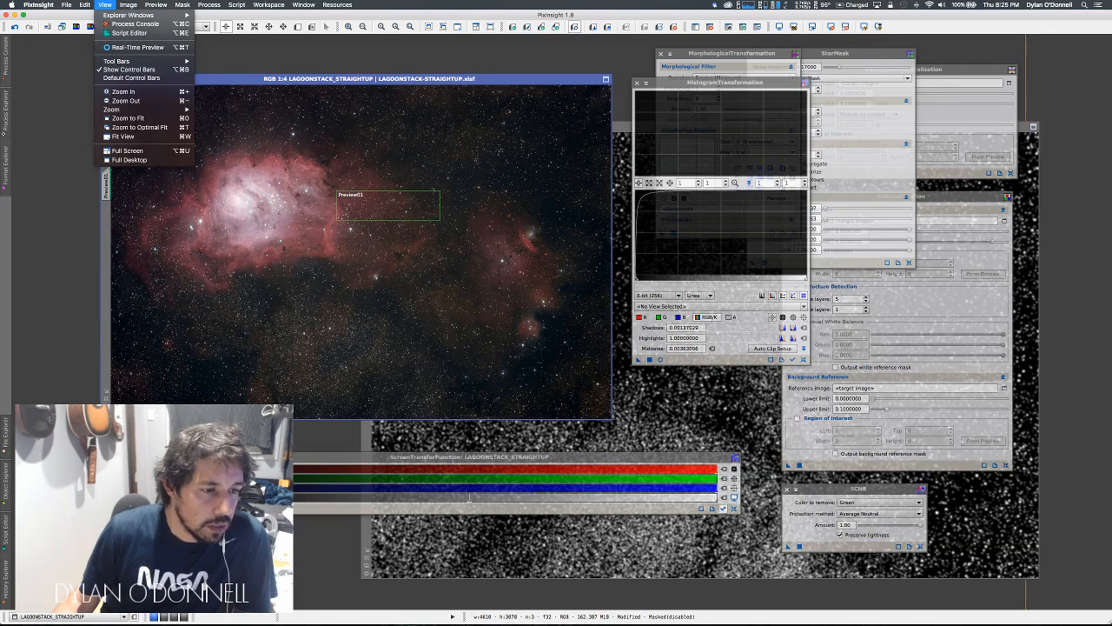
{"action": "left_click", "coordinate": [105, 5]}
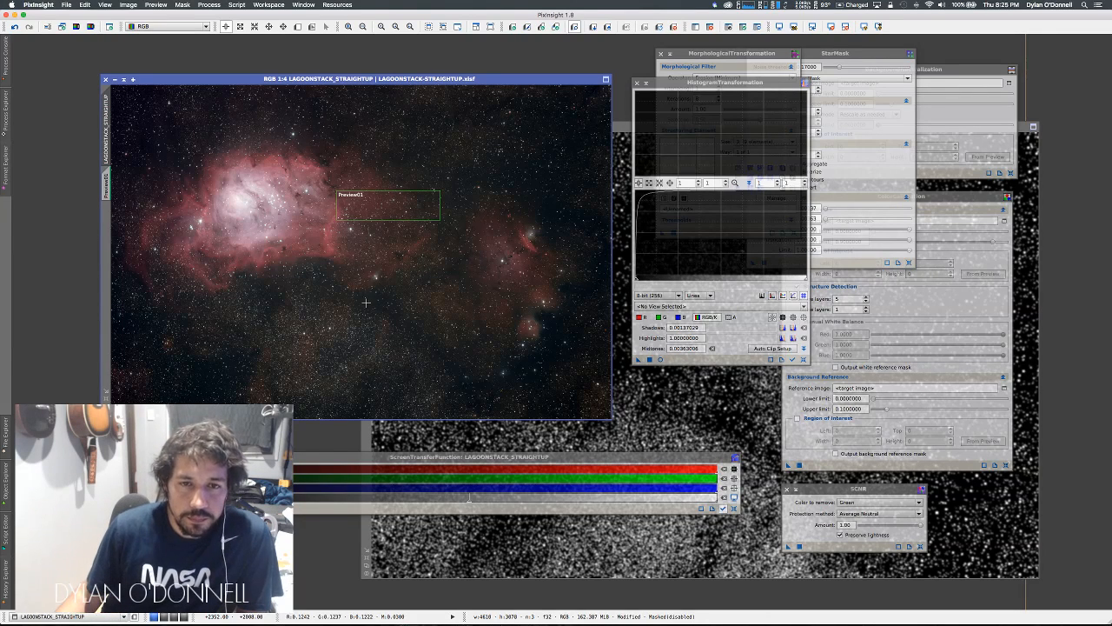
- Enlarge the image window across the workspace and inspect the stretched nebula at 1:1 and 1:2
{"action": "left_click_drag", "start_coordinate": [253, 81], "coordinate": [179, 51]}
{"action": "left_click_drag", "start_coordinate": [561, 405], "coordinate": [945, 585]}
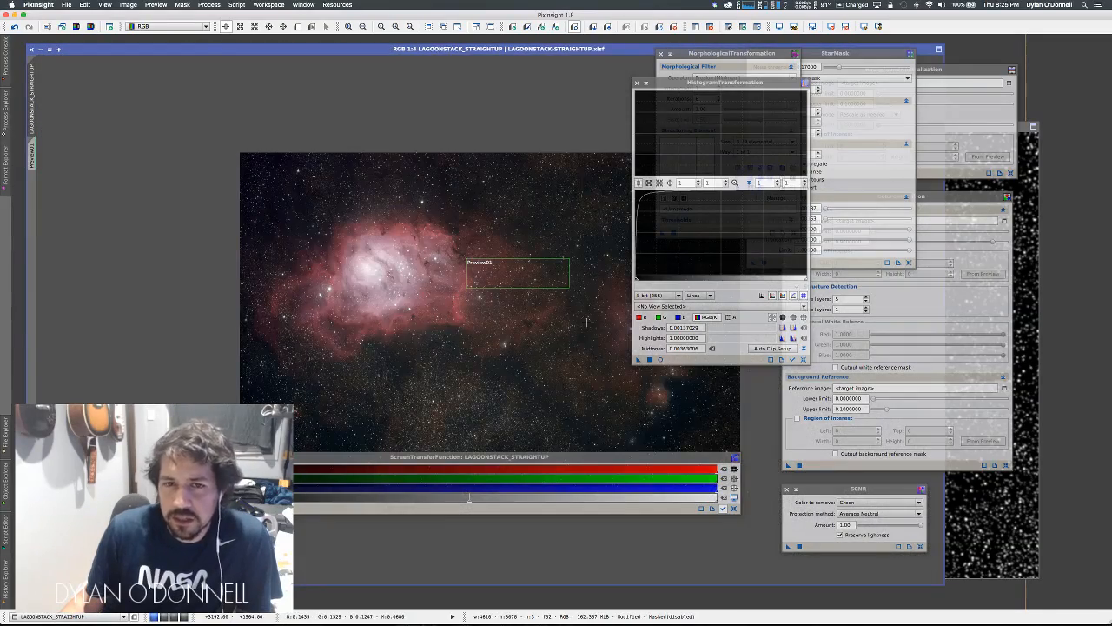
{"action": "scroll", "coordinate": [587, 322], "scroll_direction": "up", "scroll_amount": 3}
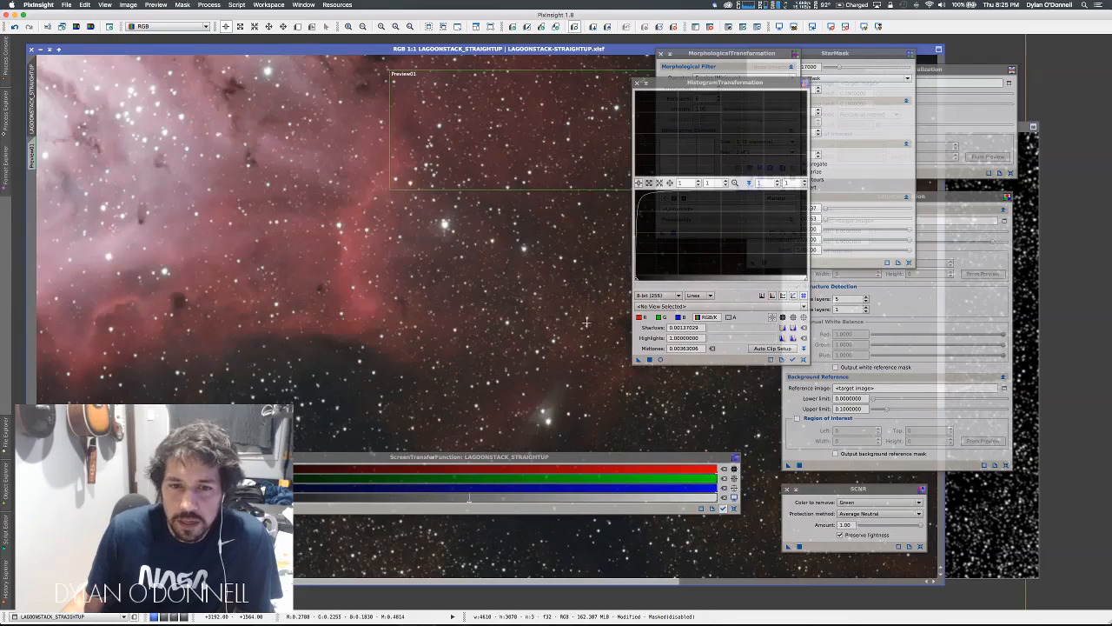
{"action": "scroll", "coordinate": [586, 322], "scroll_direction": "down", "scroll_amount": 1}
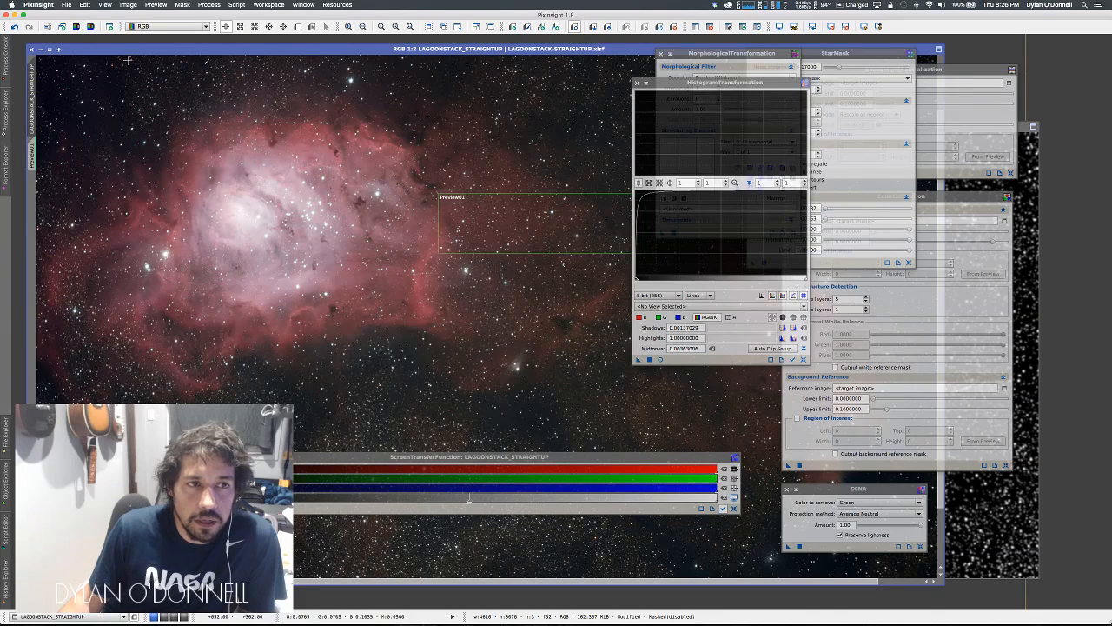
- Start saving the stretched LAGOONSTACK_STRAIGHTUP image as a new file
{"action": "left_click", "coordinate": [67, 4]}
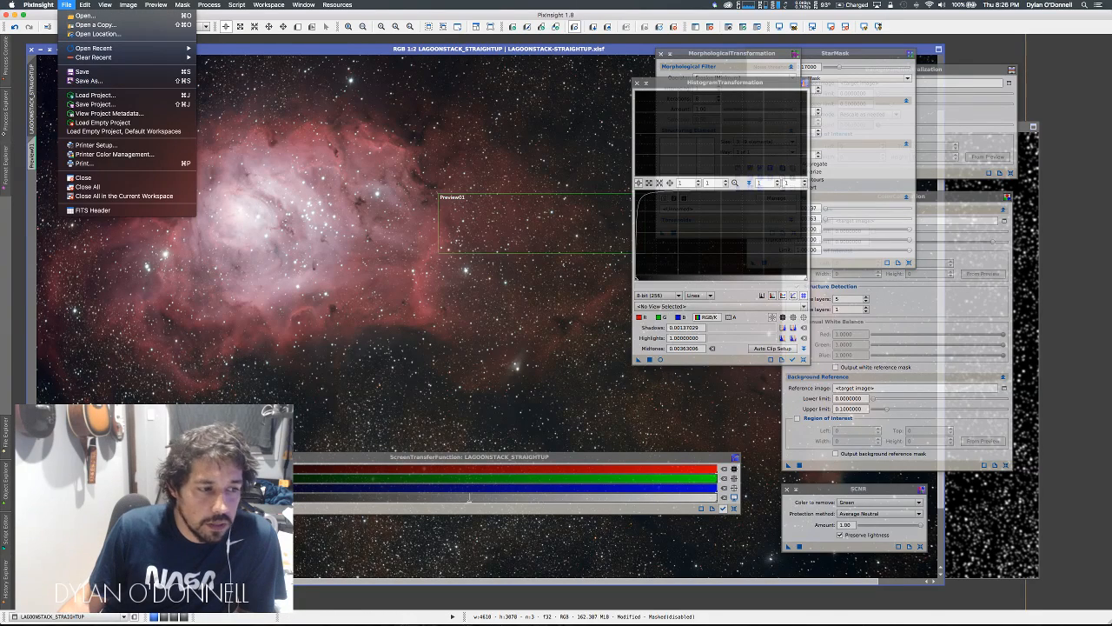
{"action": "left_click", "coordinate": [89, 80]}
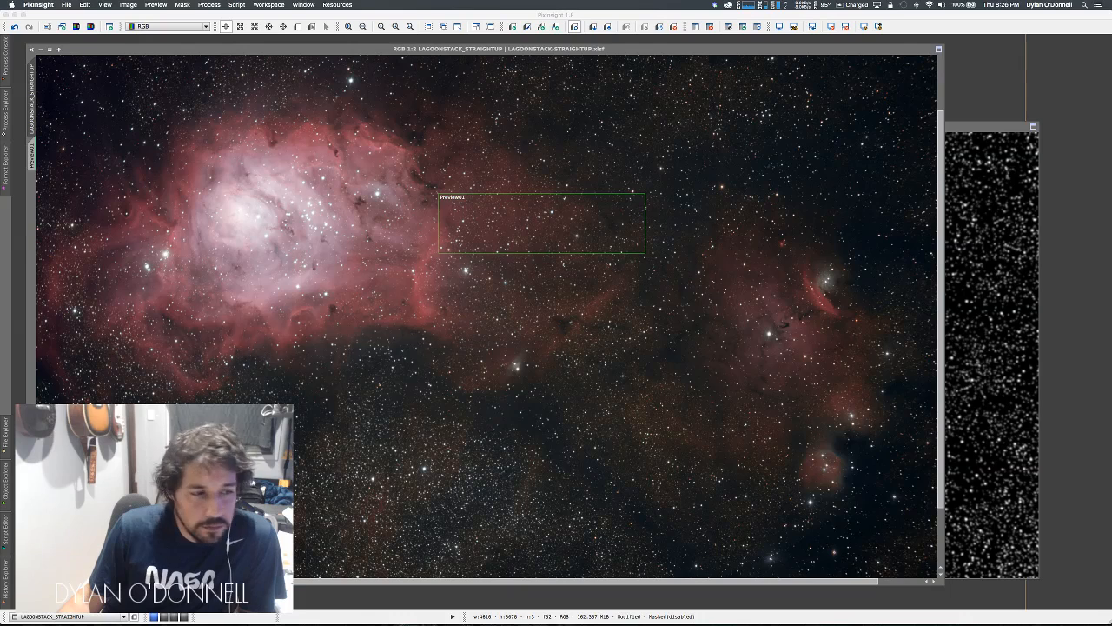